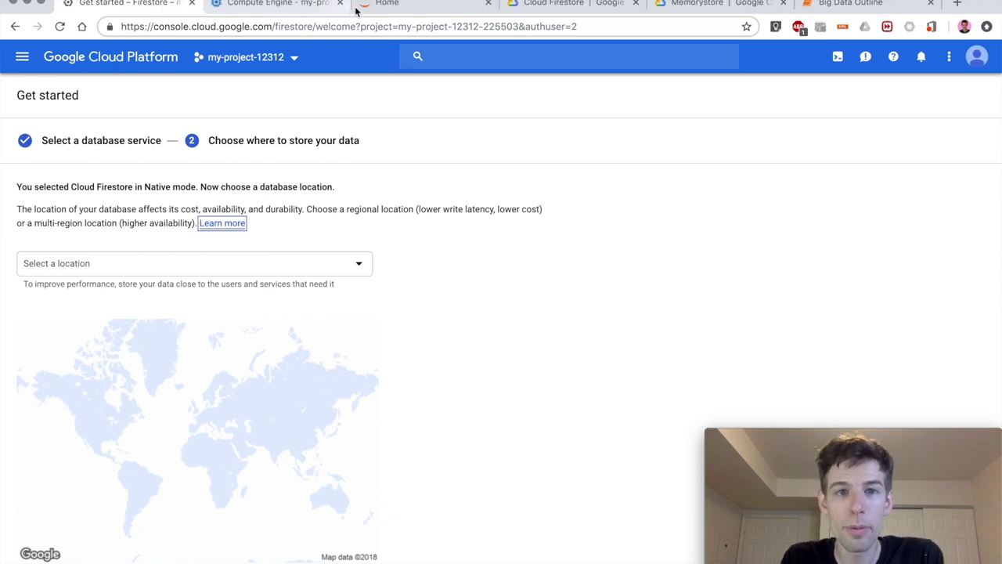
# Check the my-first-io VM's zone and create the Firestore database in the us-central (United States) location.
pyautogui.click(378, 7)
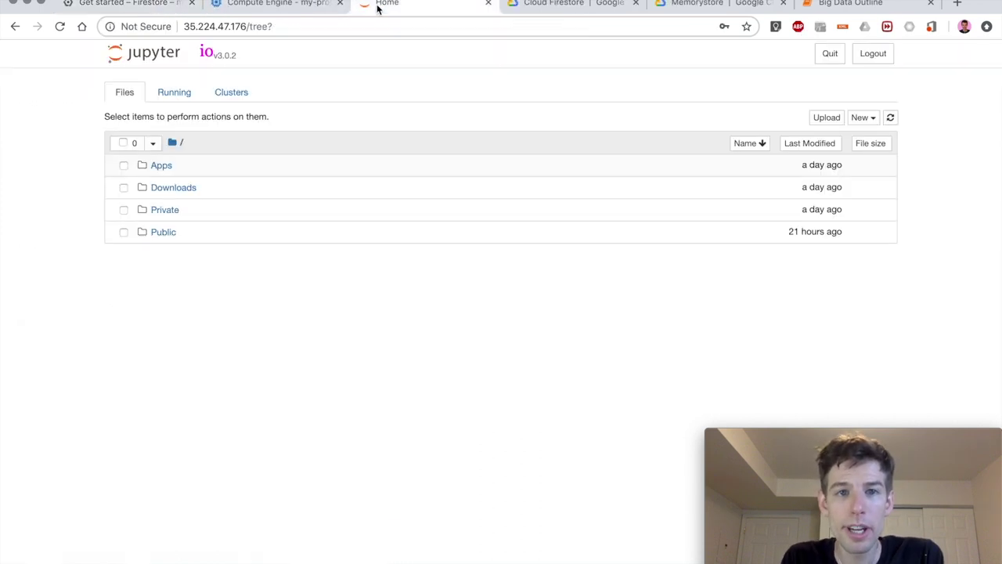
pyautogui.click(295, 8)
pyautogui.moveTo(342, 220); pyautogui.dragTo(280, 222)
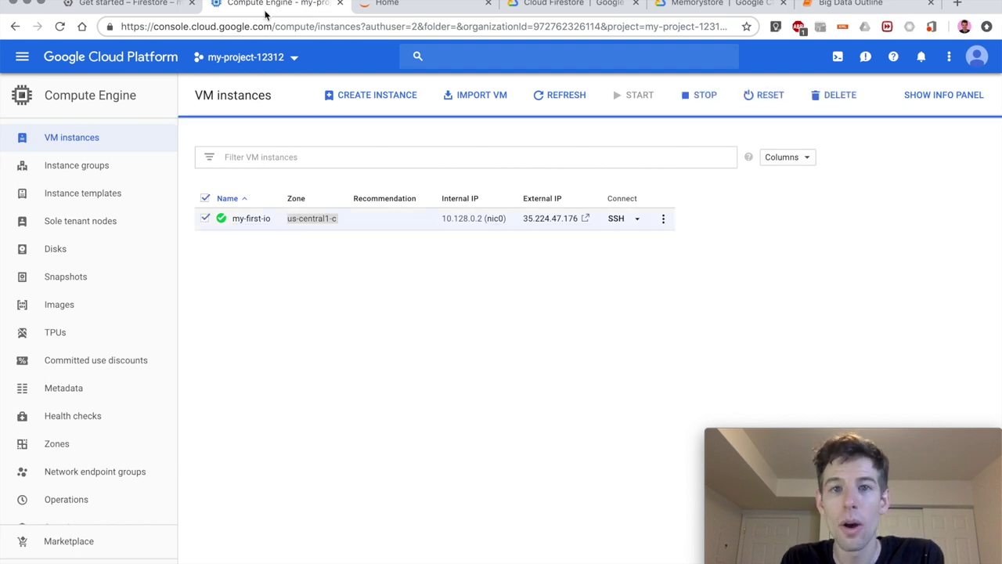
pyautogui.click(156, 4)
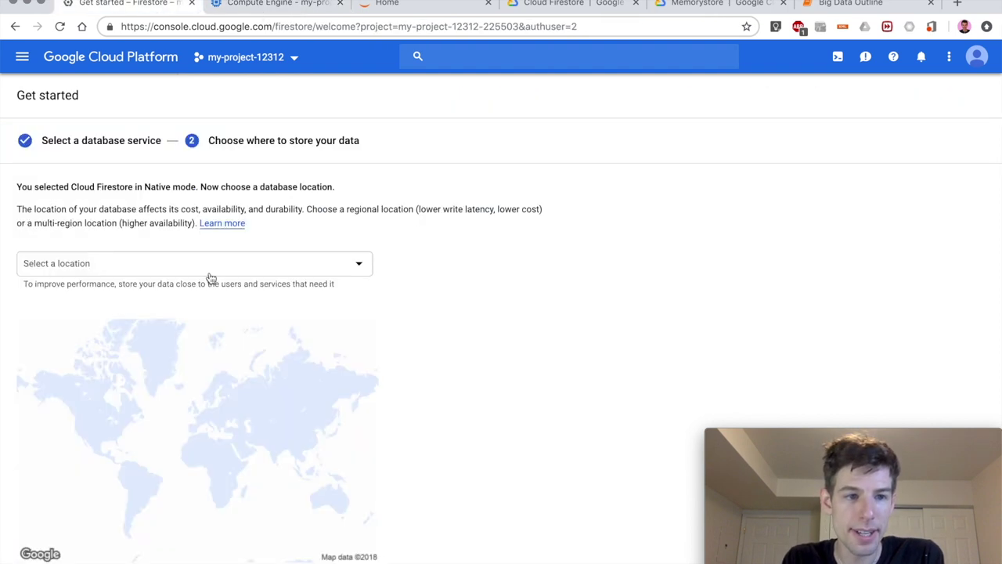
pyautogui.click(240, 267)
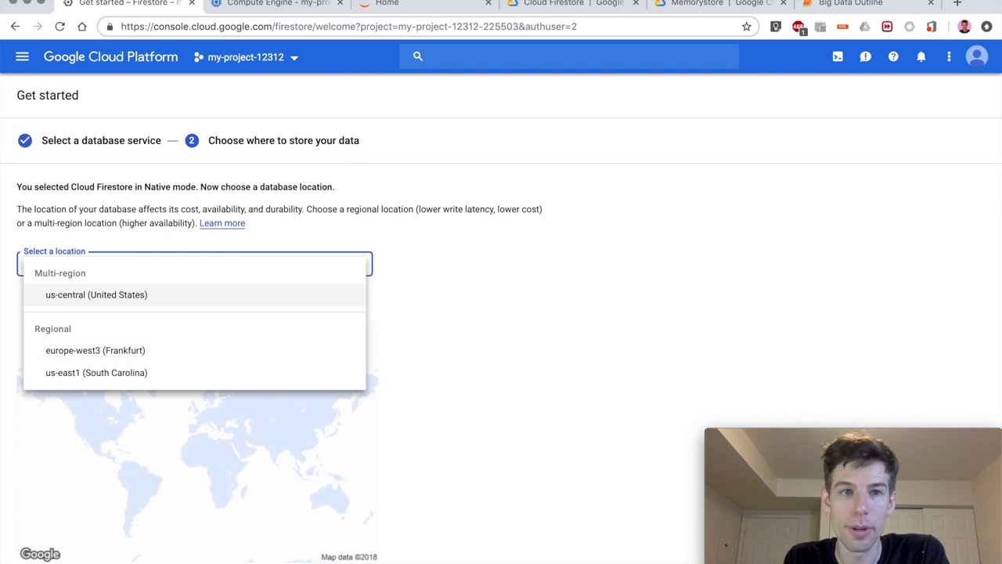
pyautogui.click(305, 6)
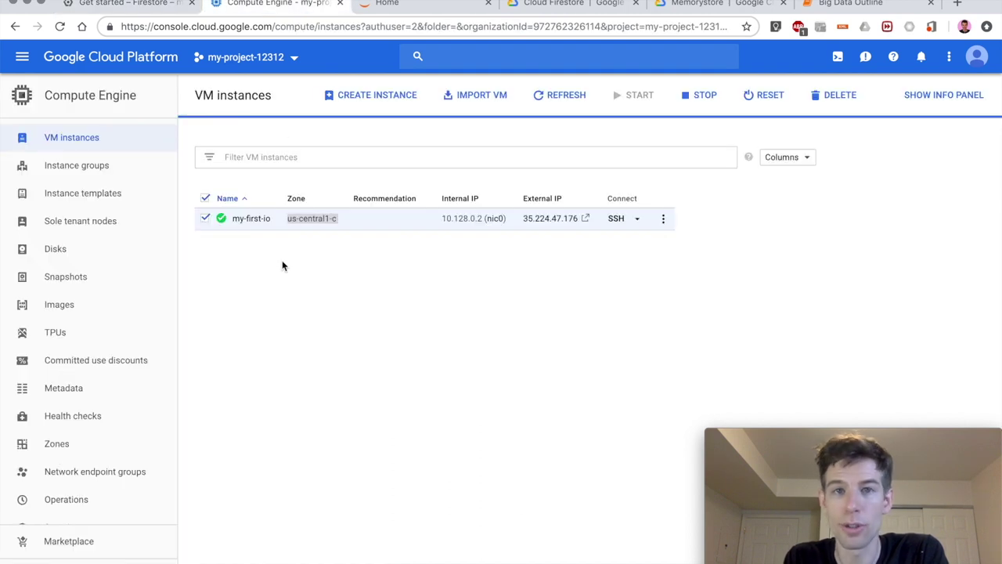
pyautogui.click(129, 4)
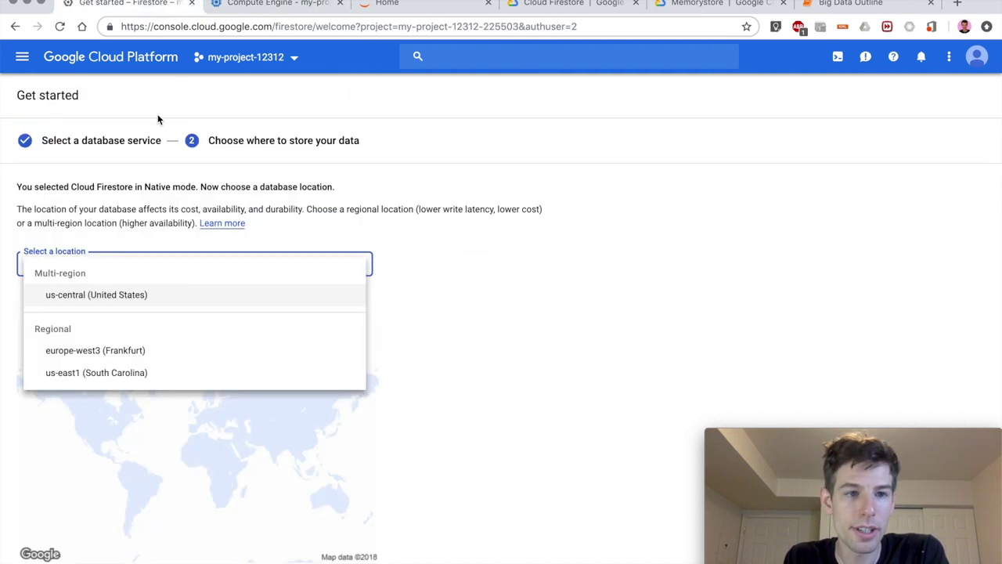
pyautogui.click(123, 301)
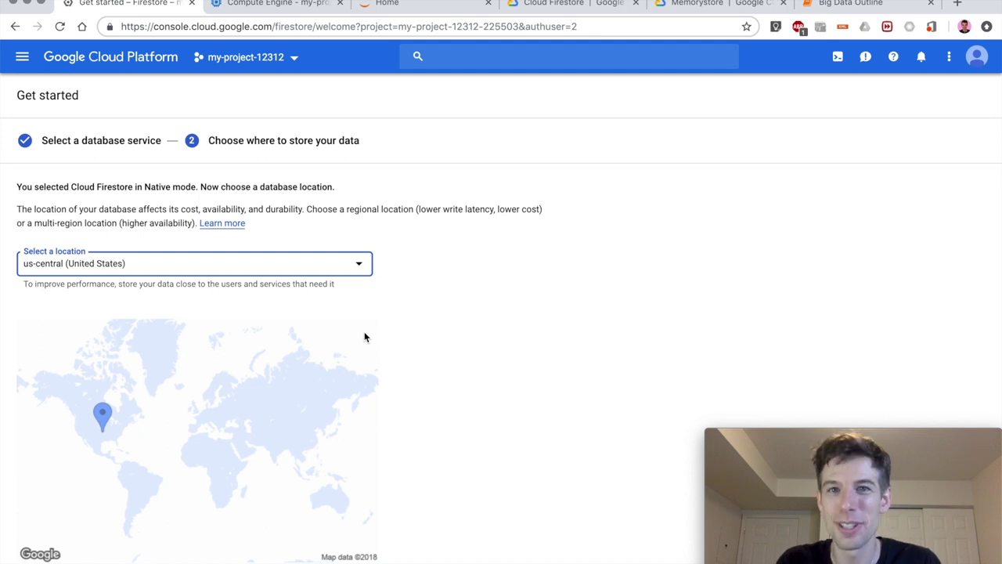
pyautogui.scroll(-2, 364, 337)
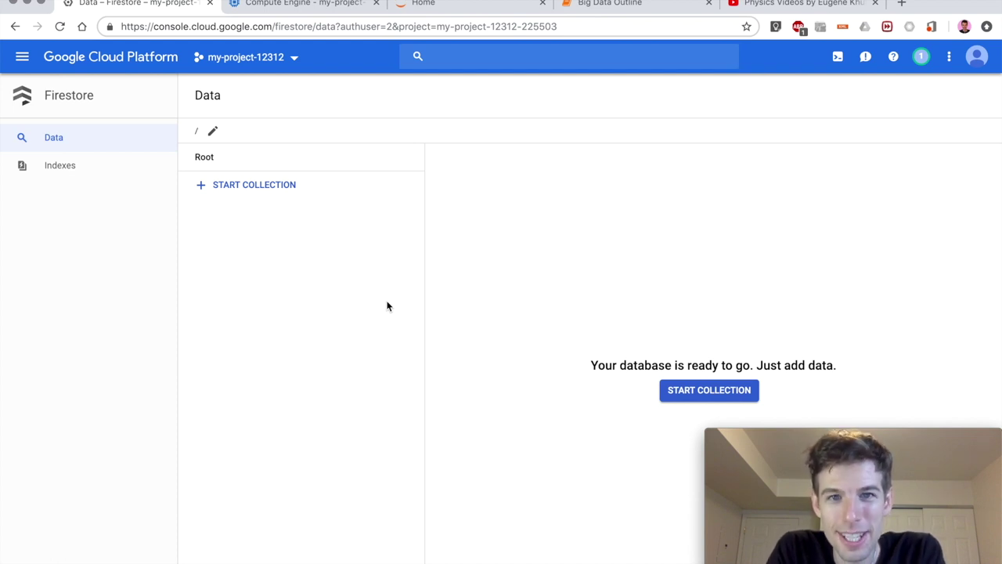
# Start a root-level Firestore collection with the ID youtubers.
pyautogui.click(370, 195)
pyautogui.click(520, 200)
pyautogui.write('youtubers')
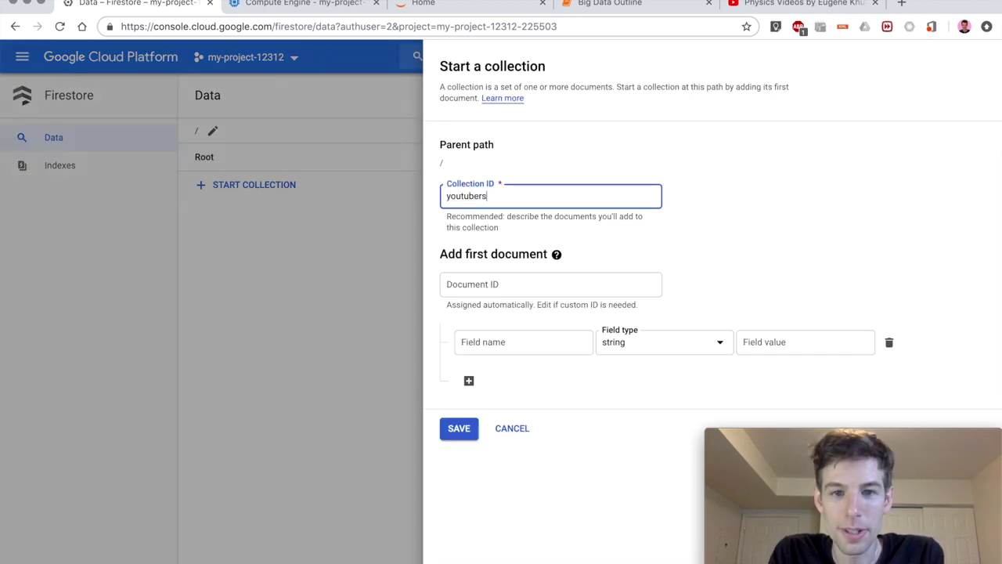
pyautogui.moveTo(557, 68); pyautogui.dragTo(484, 68)
pyautogui.moveTo(491, 255); pyautogui.dragTo(547, 254)
pyautogui.click(546, 175)
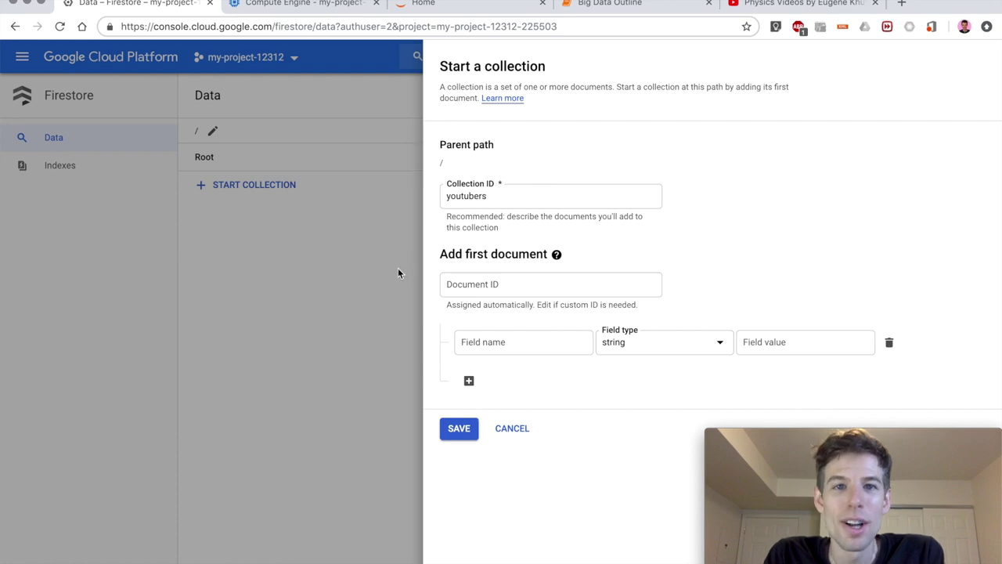
# Switch to Finder, look at the big data folder on the Desktop, and return to Firestore.
pyautogui.press('super+Tab')
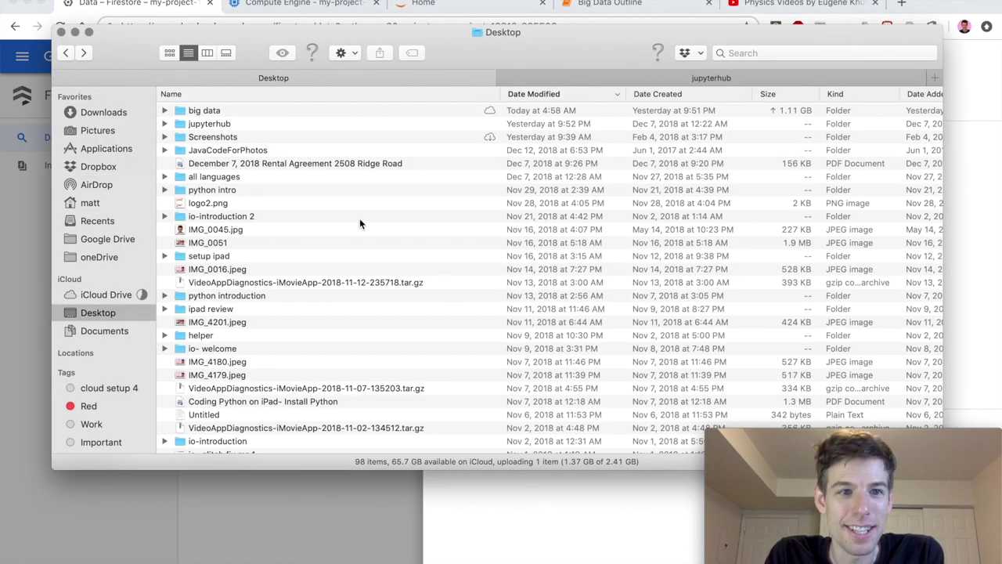
pyautogui.doubleClick(203, 112)
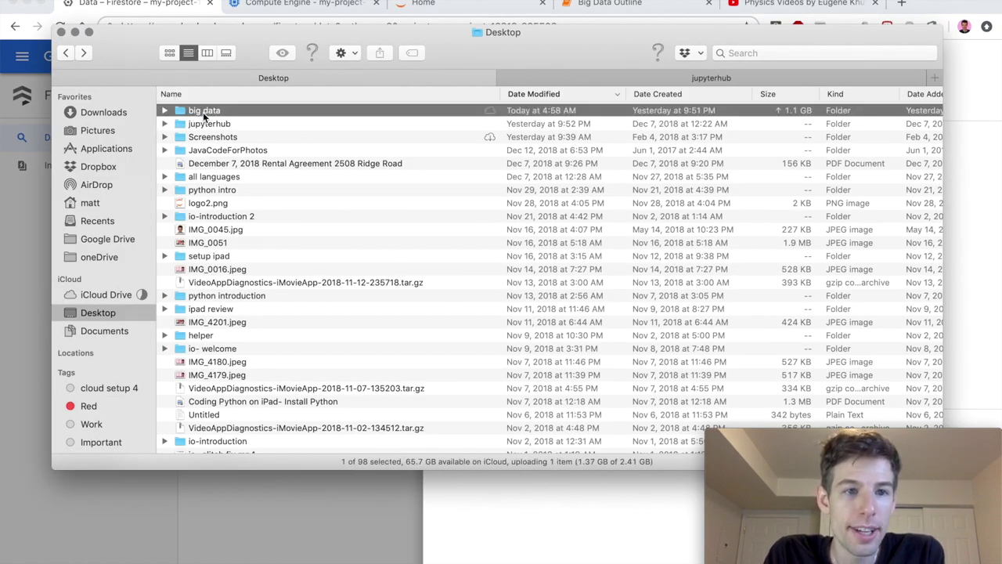
pyautogui.moveTo(212, 110)
pyautogui.mouseDown()
pyautogui.moveTo(229, 137)
pyautogui.moveTo(223, 125)
pyautogui.mouseUp()
pyautogui.press('super+h')
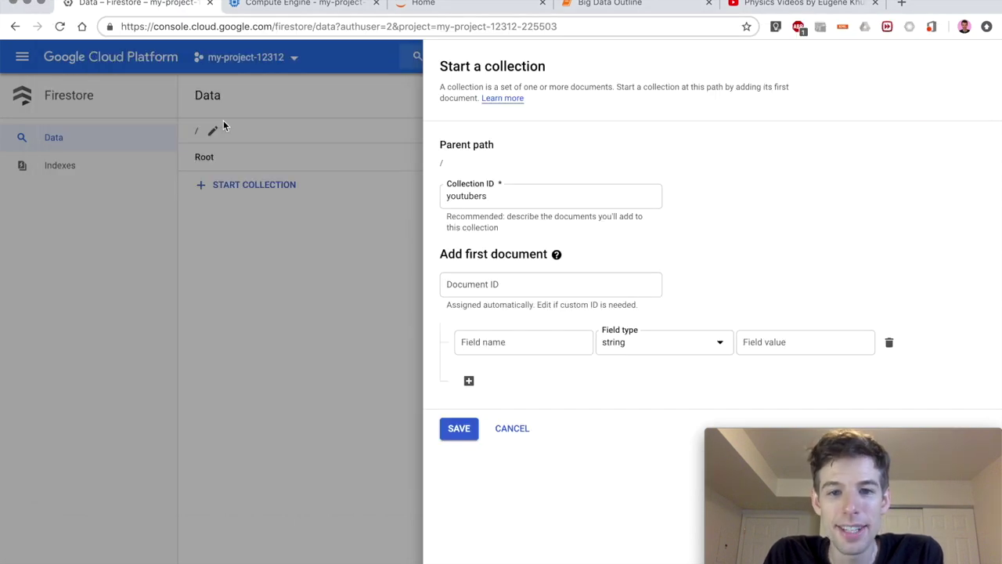
# Set the first document's ID to the-ipad-pro and add a string field channel containing the copied YouTube channel URL.
pyautogui.click(510, 284)
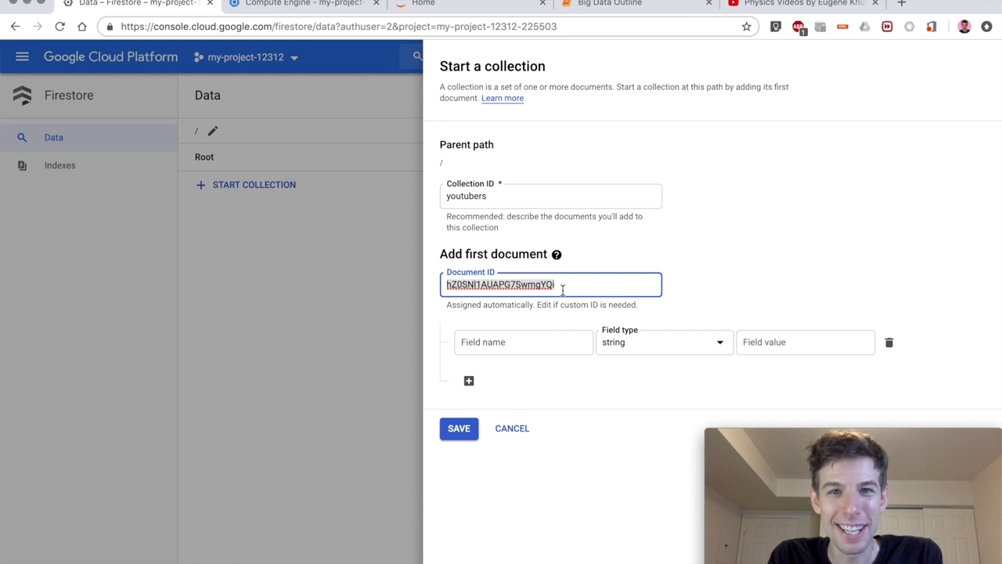
pyautogui.write('the')
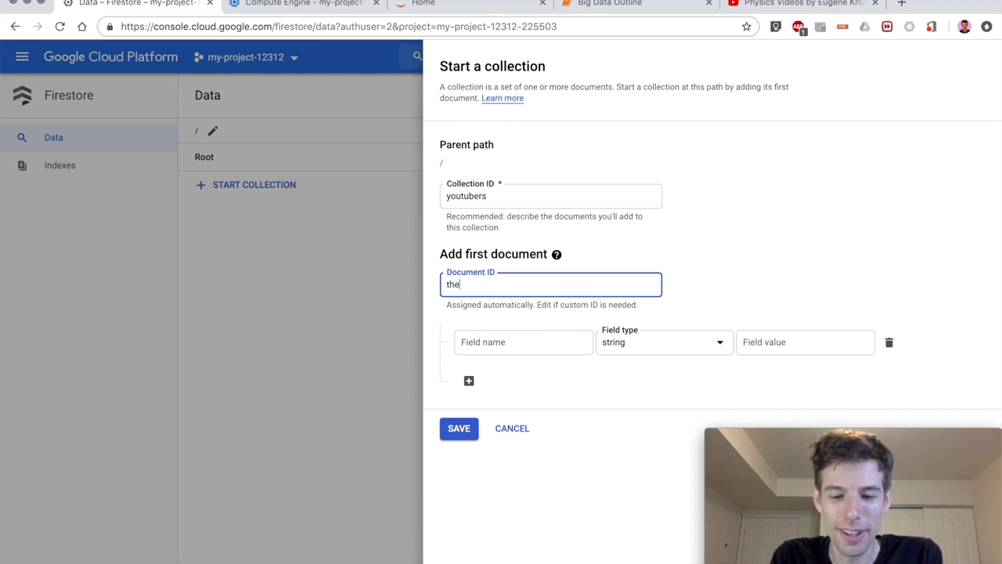
pyautogui.write('-ipad-pro')
pyautogui.press('Tab')
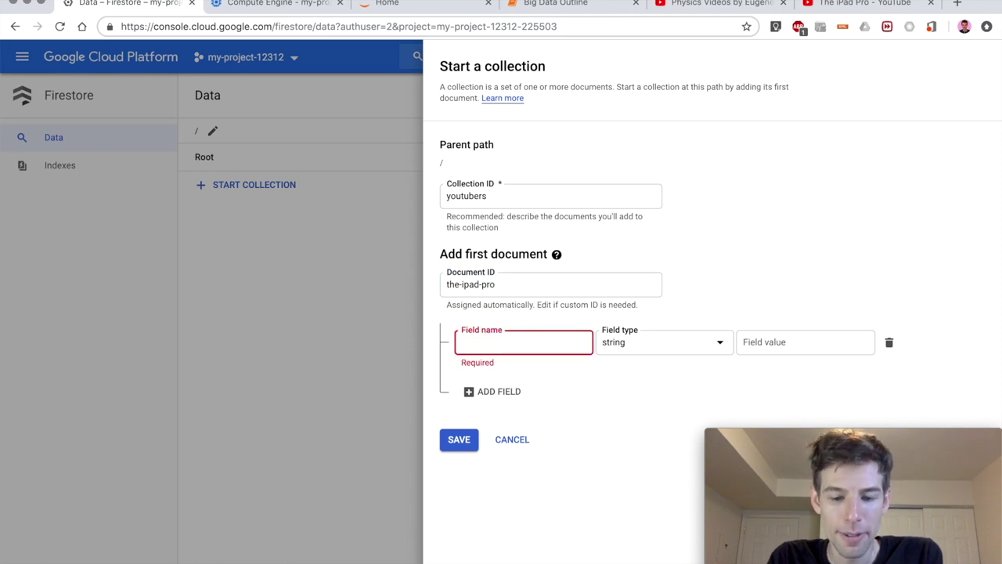
pyautogui.write('channel')
pyautogui.click(754, 346)
pyautogui.hotkey('ctrl', 'v')
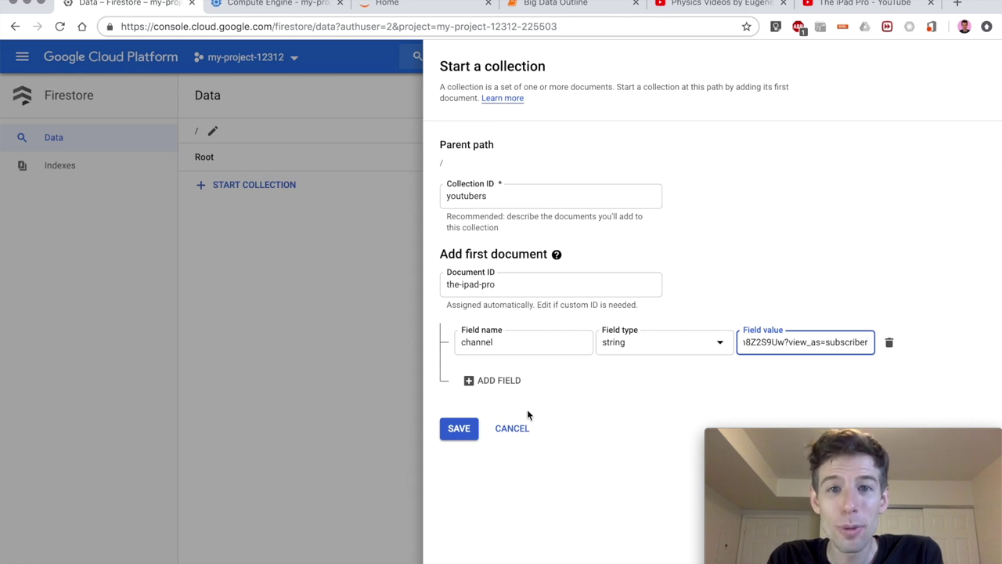
# Add a number field subscribers with the value 700 and save the collection with its first document.
pyautogui.click(474, 383)
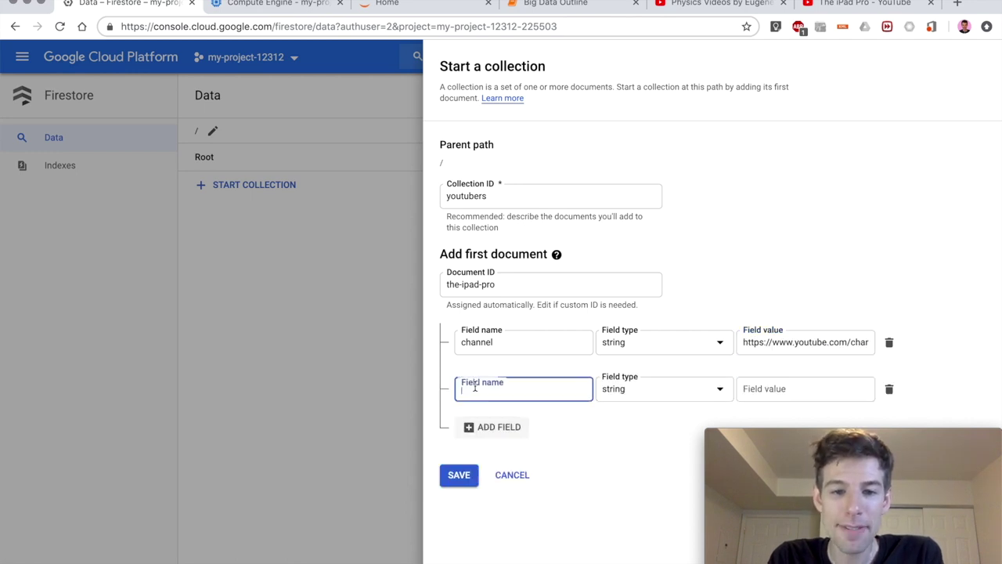
pyautogui.write('subscribers')
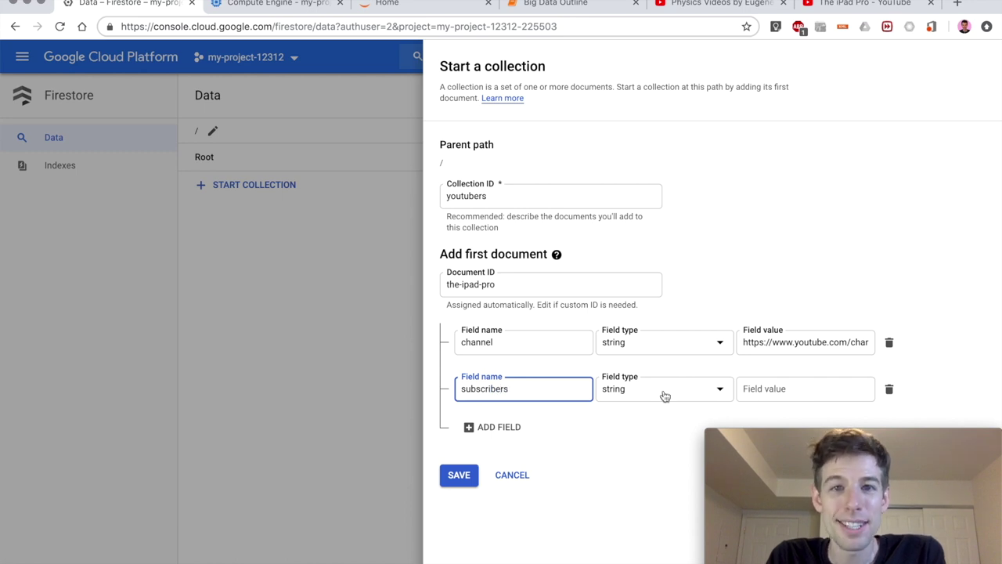
pyautogui.click(664, 393)
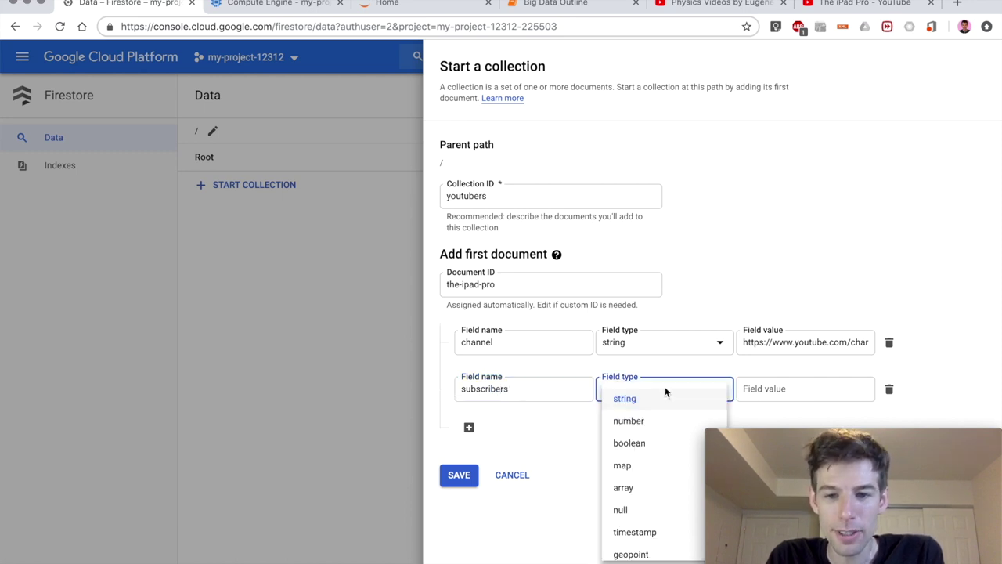
pyautogui.click(635, 423)
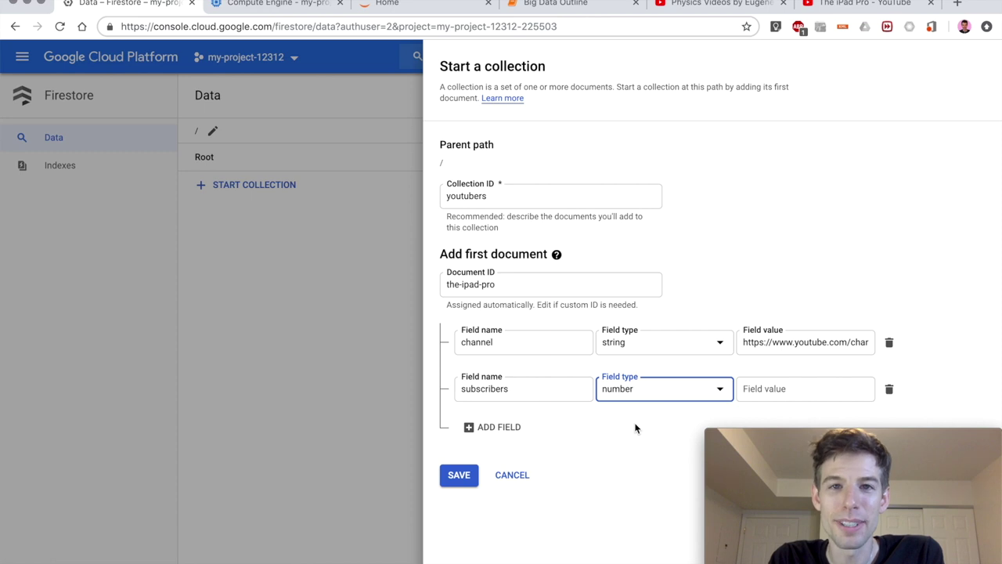
pyautogui.press('Tab')
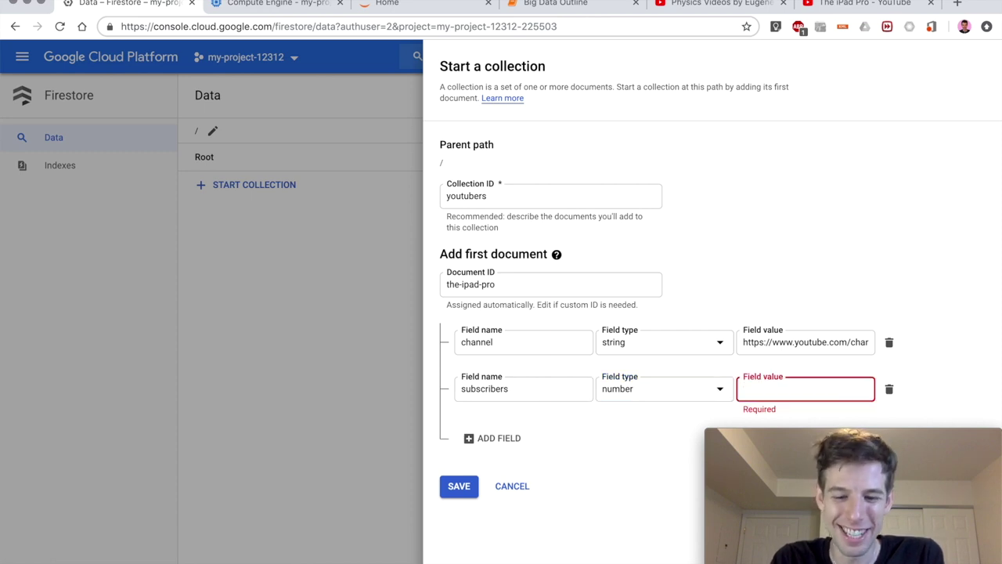
pyautogui.write('700')
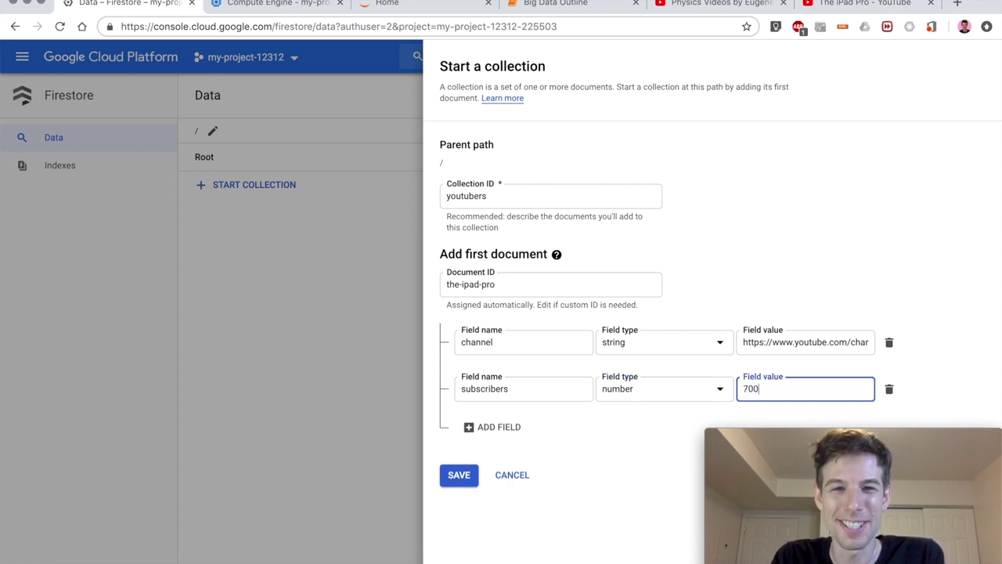
pyautogui.click(452, 476)
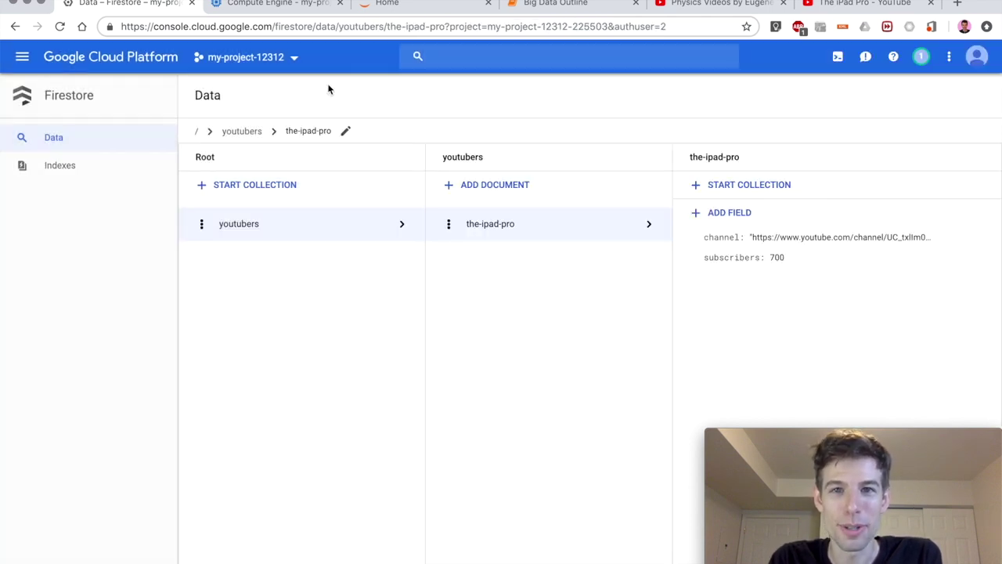
# Start a second document in the youtubers collection with the ID eugene-khutoryansky, named after the physics channel on YouTube.
pyautogui.click(722, 3)
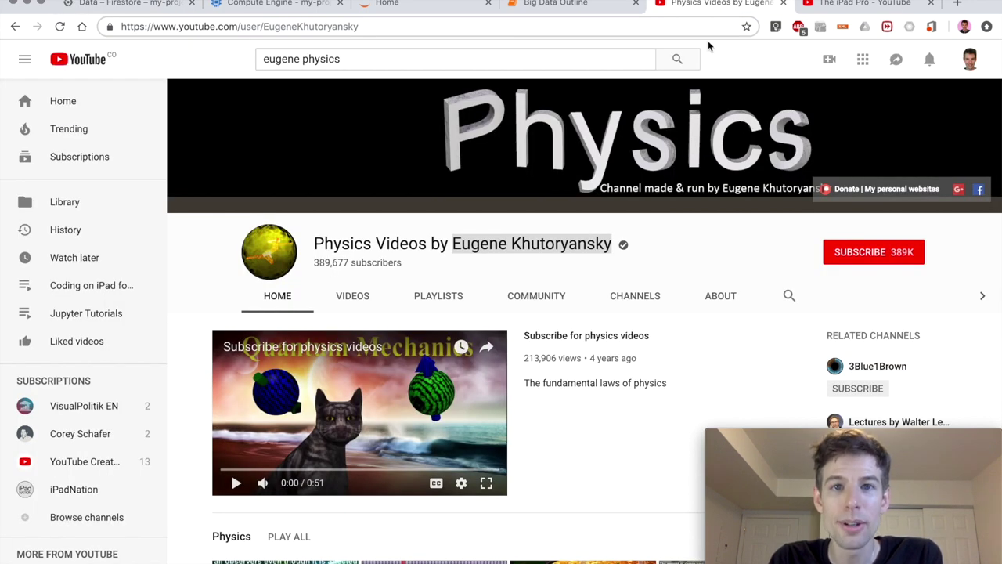
pyautogui.click(137, 6)
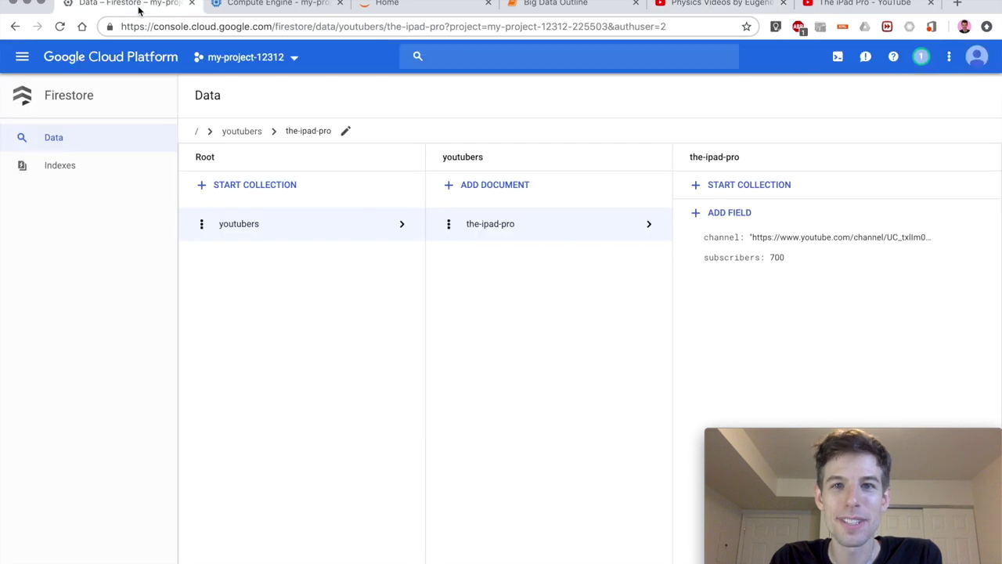
pyautogui.click(502, 187)
pyautogui.click(503, 195)
pyautogui.write('eugene-khutorya')
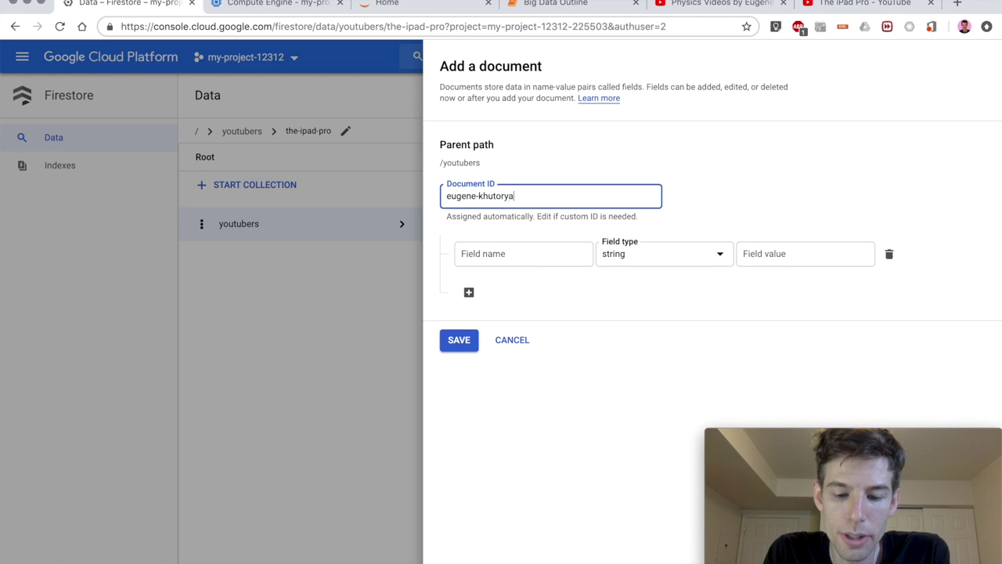
pyautogui.write('nsky')
# Copy the physics channel's URL from YouTube and enter it as the new document's string field channel.
pyautogui.click(718, 6)
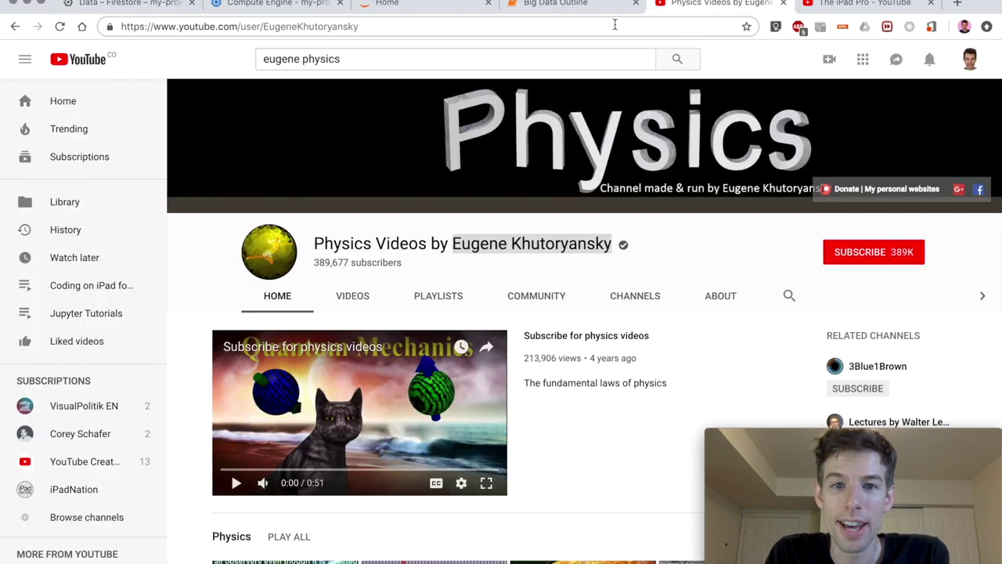
pyautogui.click(493, 27)
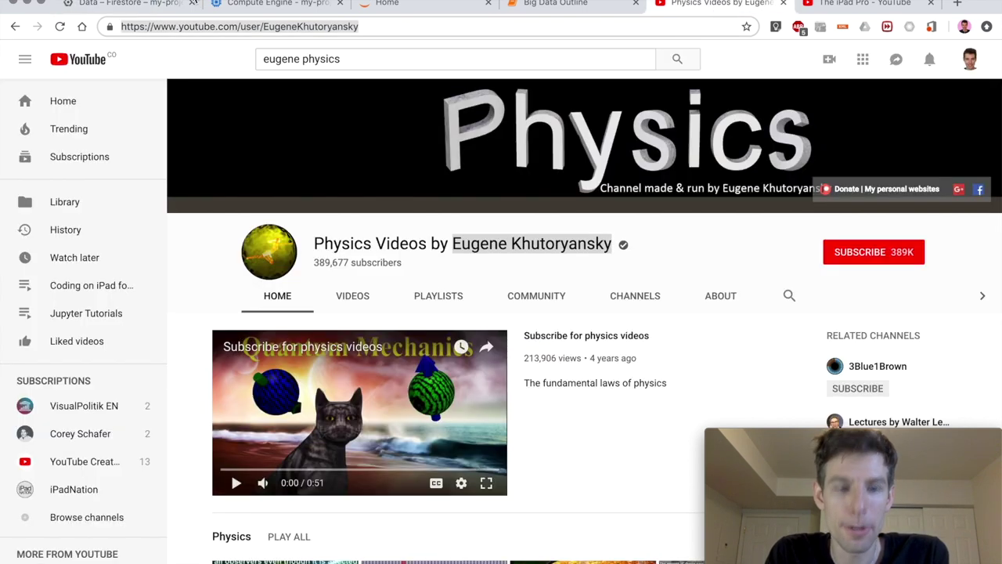
pyautogui.click(118, 5)
pyautogui.click(504, 261)
pyautogui.write('channel')
pyautogui.click(779, 256)
pyautogui.press('super+v')
# Add a number field subscribers with the value 400000 and save the eugene-khutoryansky document.
pyautogui.click(493, 293)
pyautogui.write('subscribers')
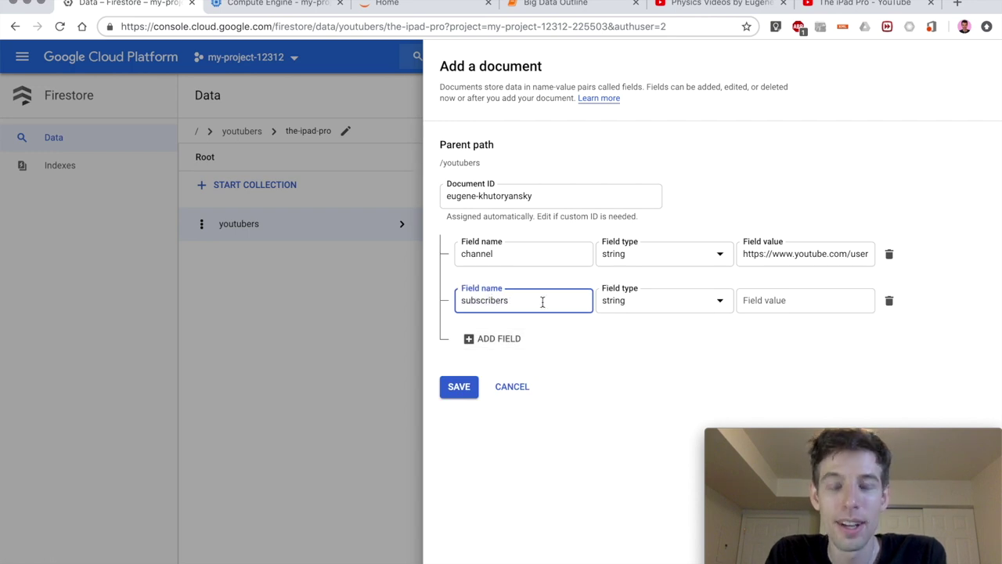
pyautogui.click(662, 304)
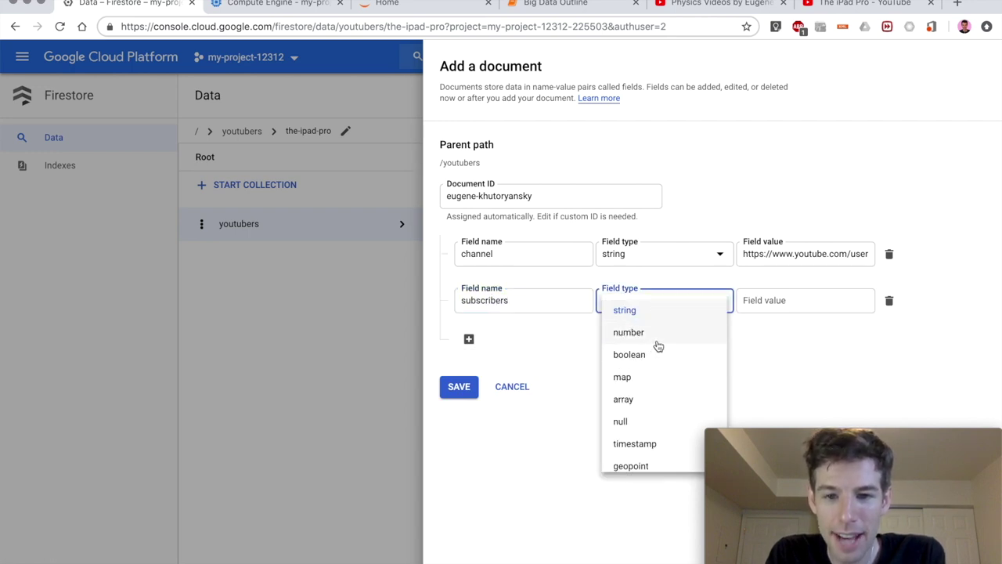
pyautogui.click(650, 335)
pyautogui.click(775, 311)
pyautogui.write('400000')
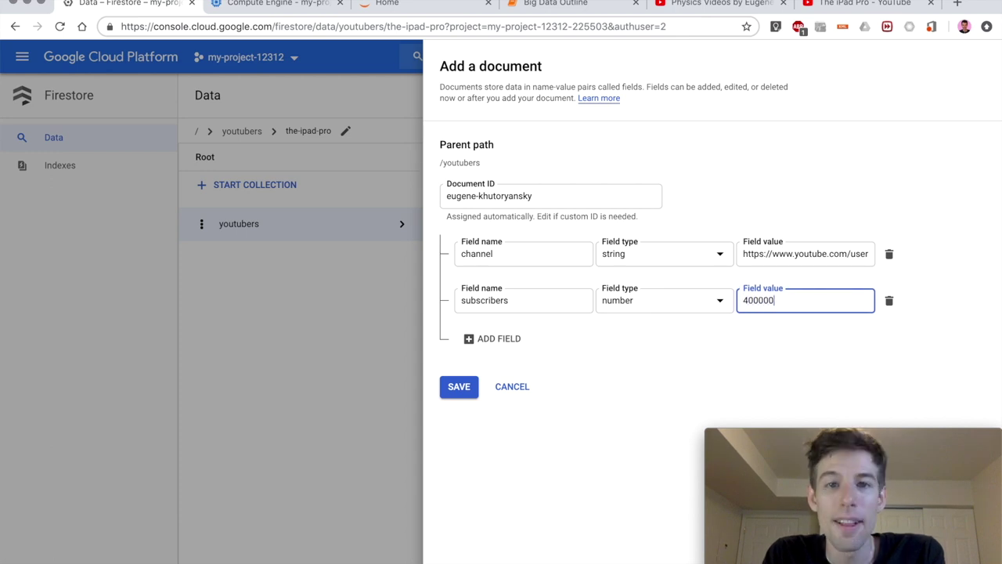
pyautogui.click(457, 388)
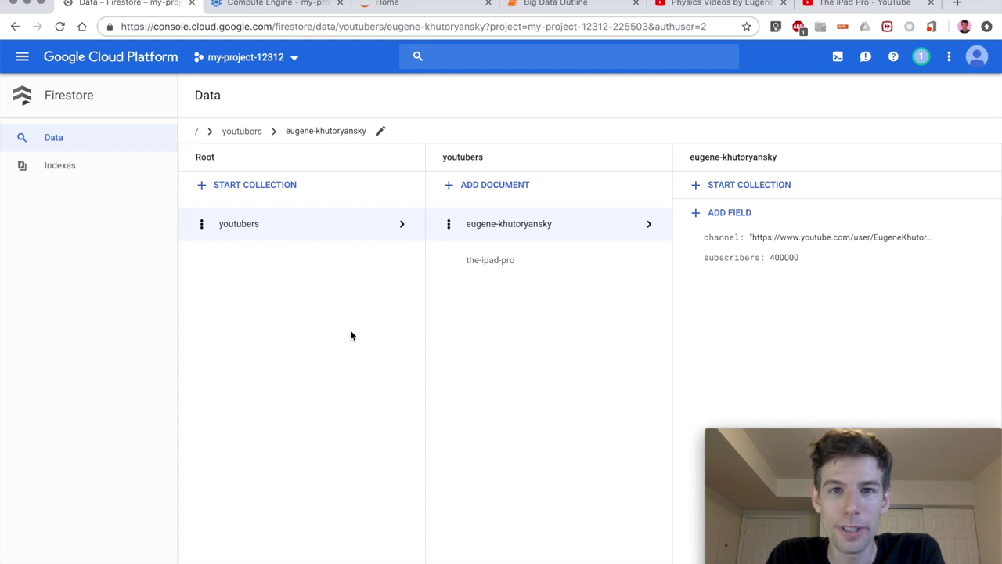
# Open the the-ipad-pro document in the youtubers collection to view its fields.
pyautogui.click(476, 271)
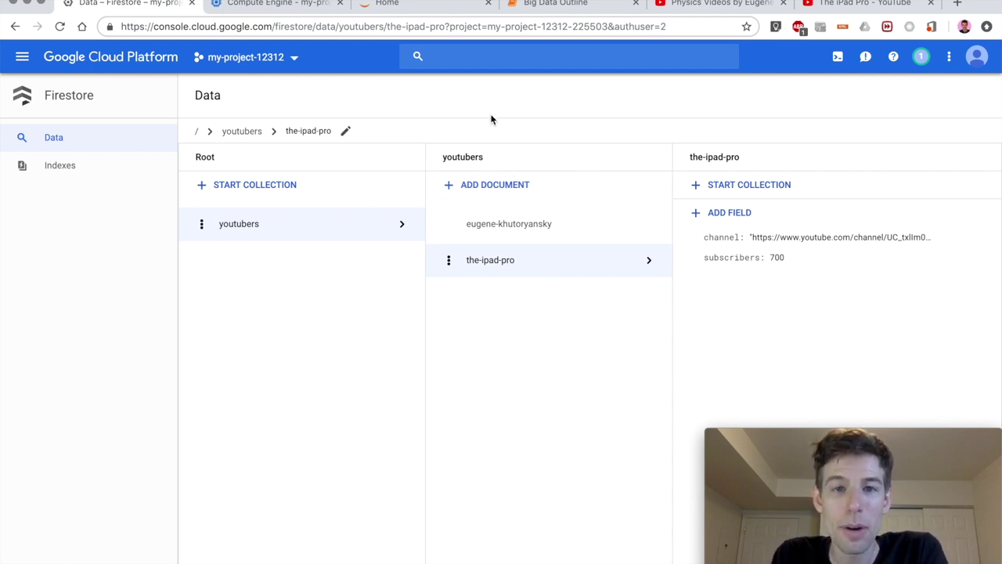
pyautogui.click(428, 8)
pyautogui.click(144, 5)
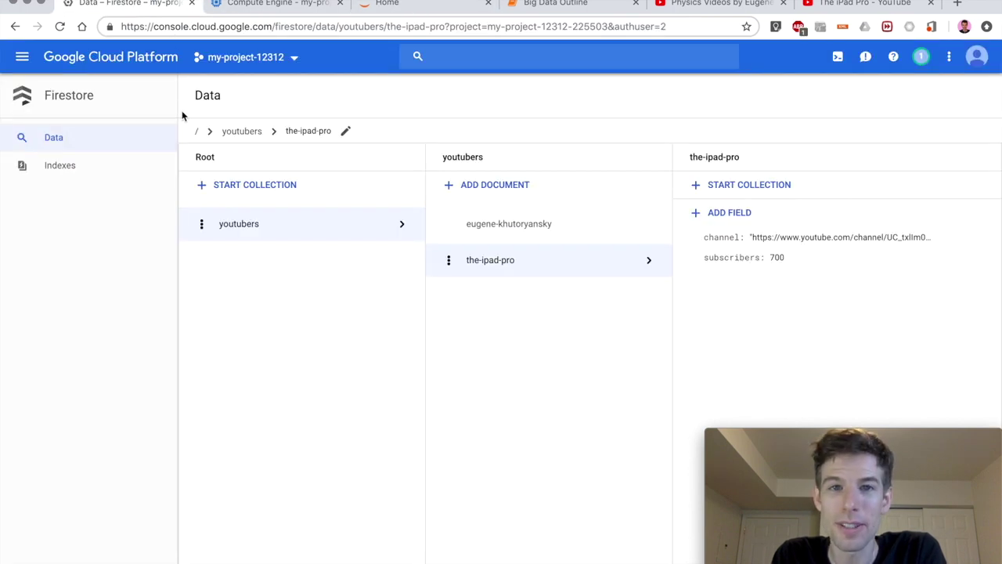
# Create a service account named io-firestore in the project's IAM & admin service accounts and proceed to its permissions.
pyautogui.click(21, 63)
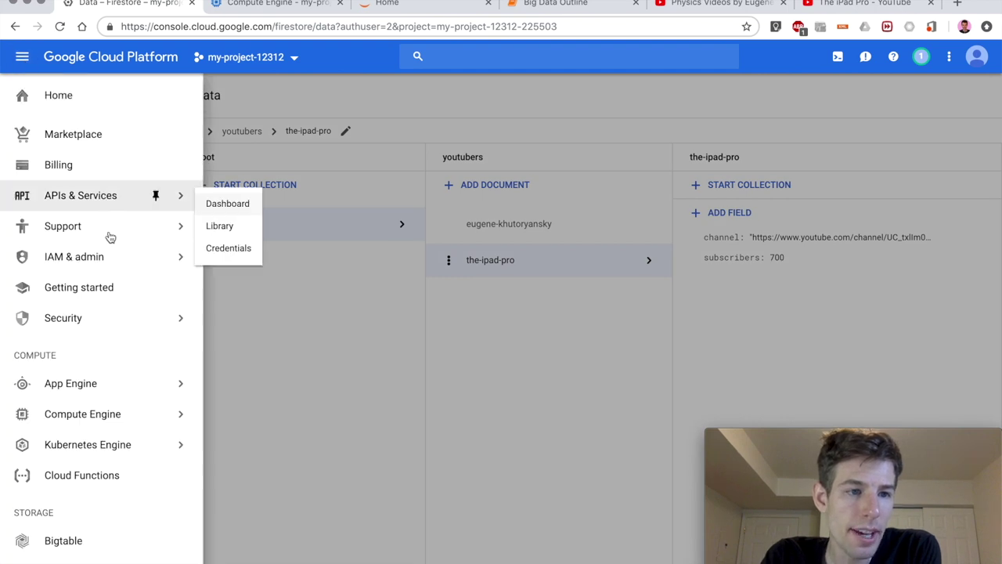
pyautogui.moveTo(110, 262)
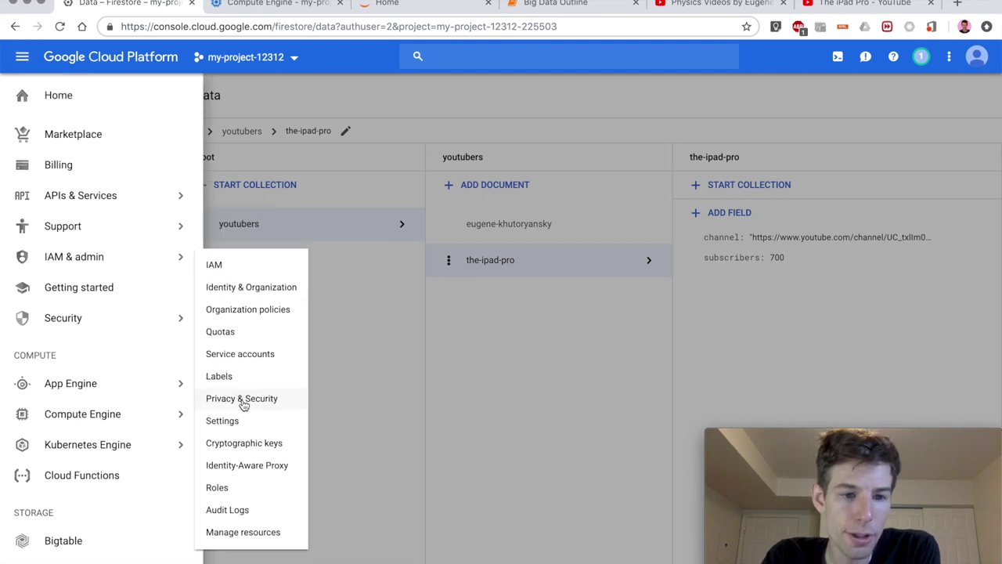
pyautogui.click(258, 354)
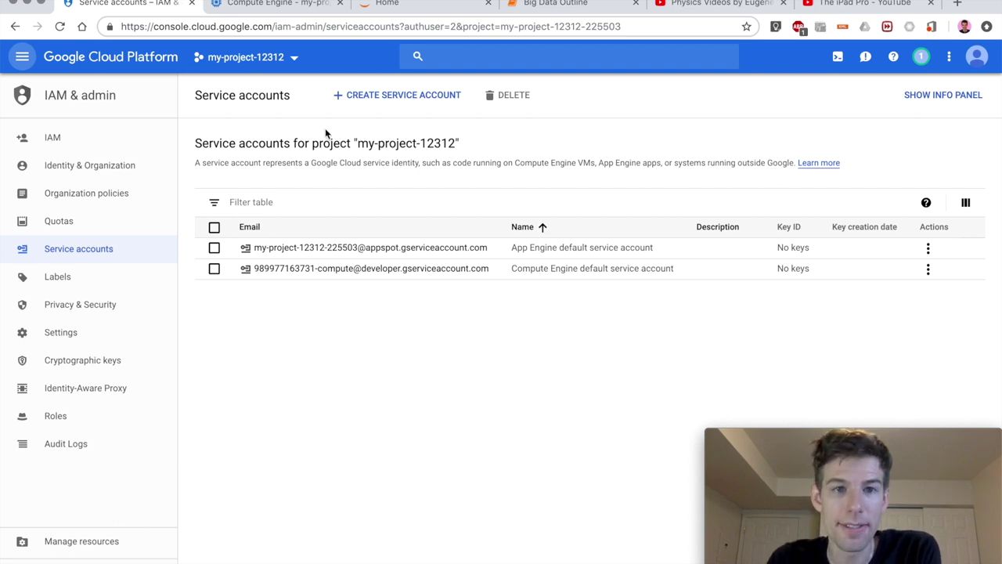
pyautogui.click(402, 100)
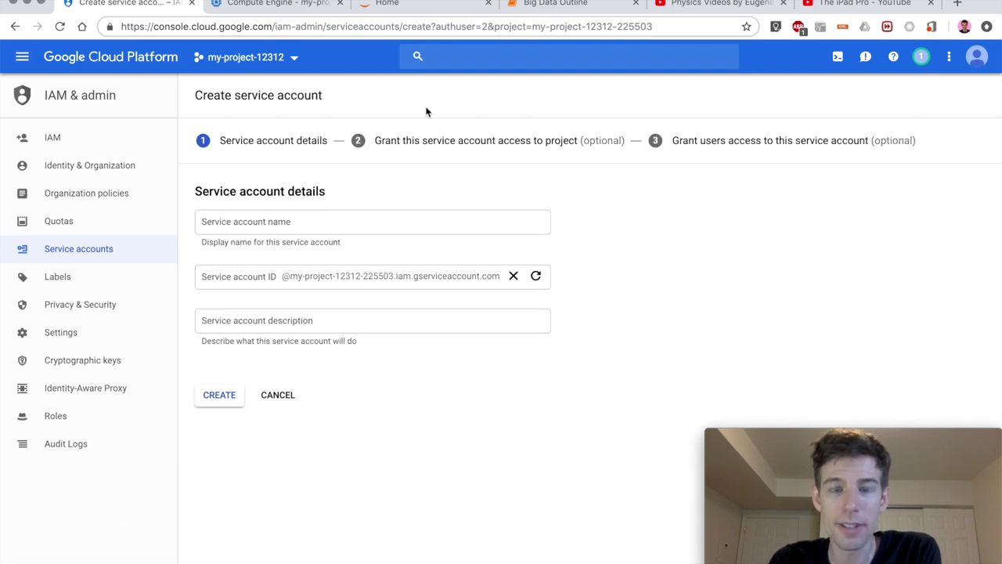
pyautogui.click(337, 230)
pyautogui.write('io-fi')
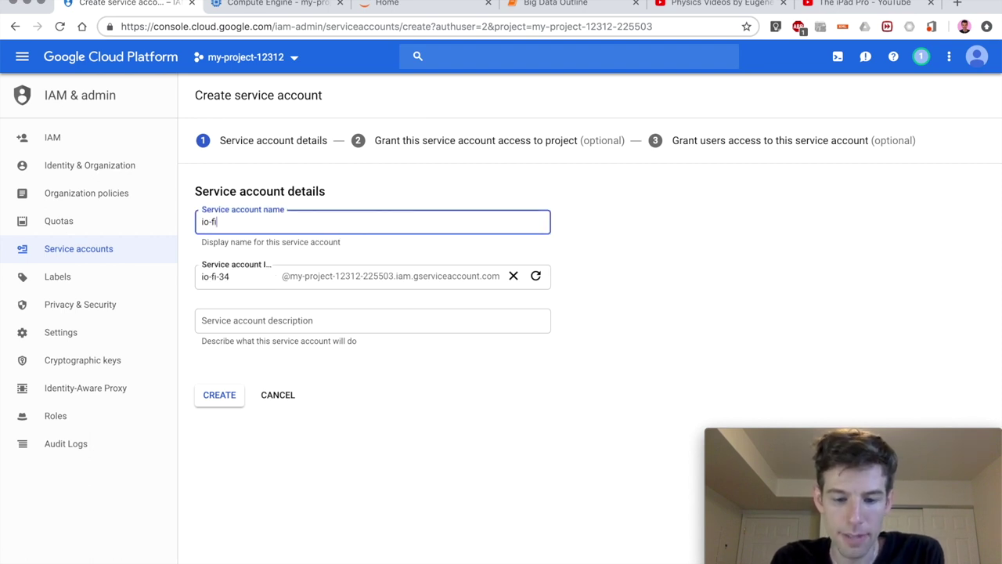
pyautogui.write('restore')
pyautogui.click(223, 400)
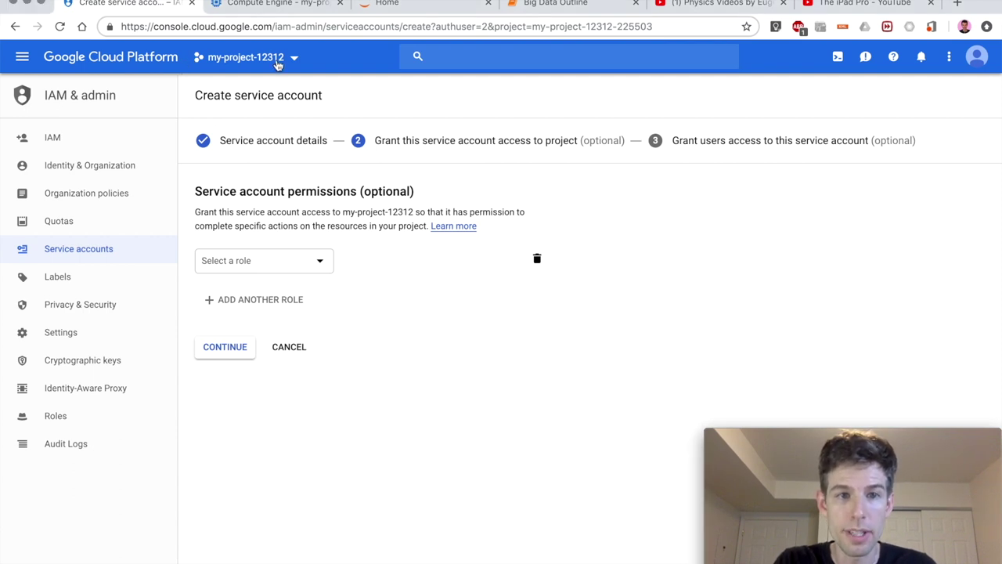
# Grant the service account the project Editor and Cloud Filestore Editor roles and continue to user access.
pyautogui.click(319, 261)
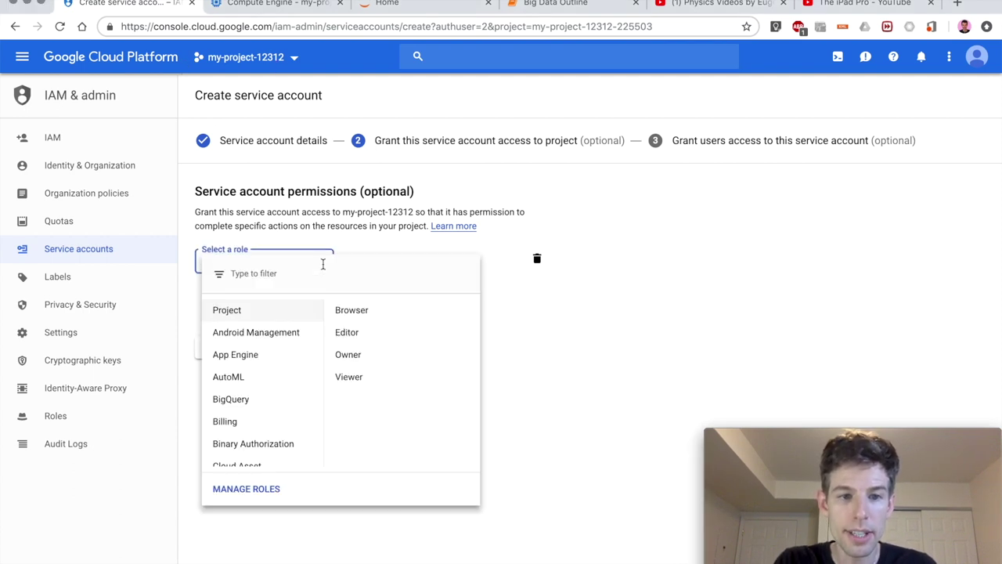
pyautogui.click(359, 333)
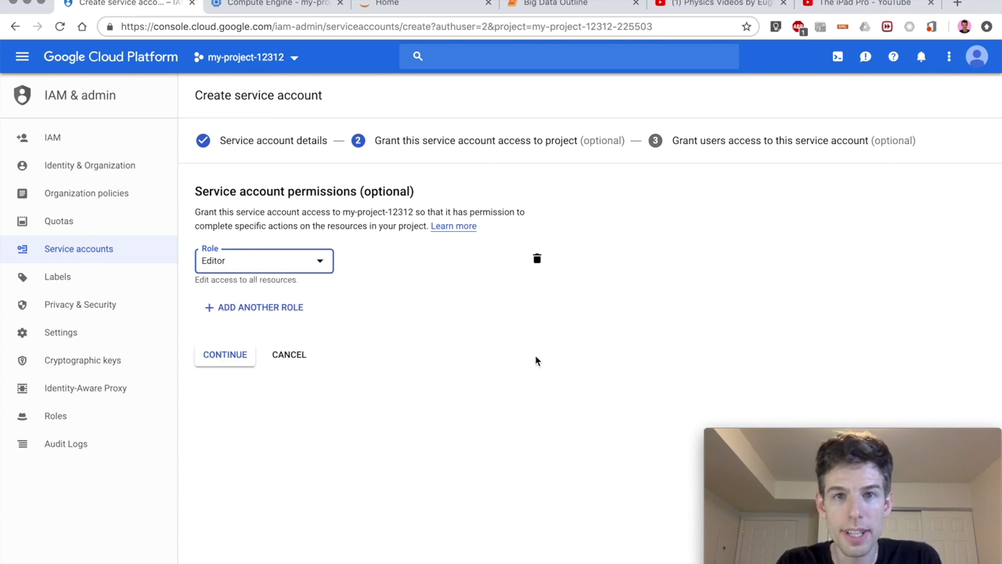
pyautogui.click(276, 312)
pyautogui.click(309, 315)
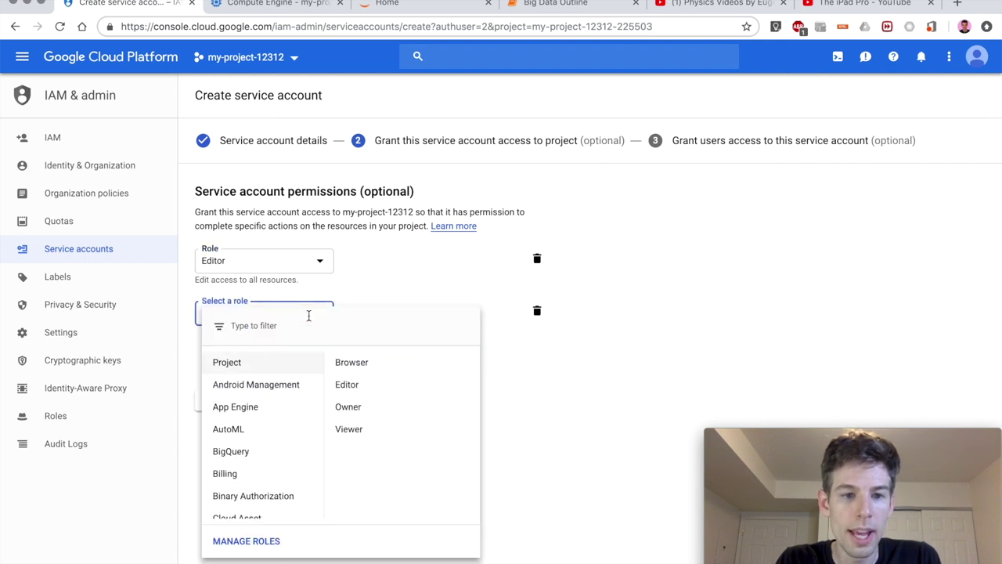
pyautogui.scroll(-5, 282, 403)
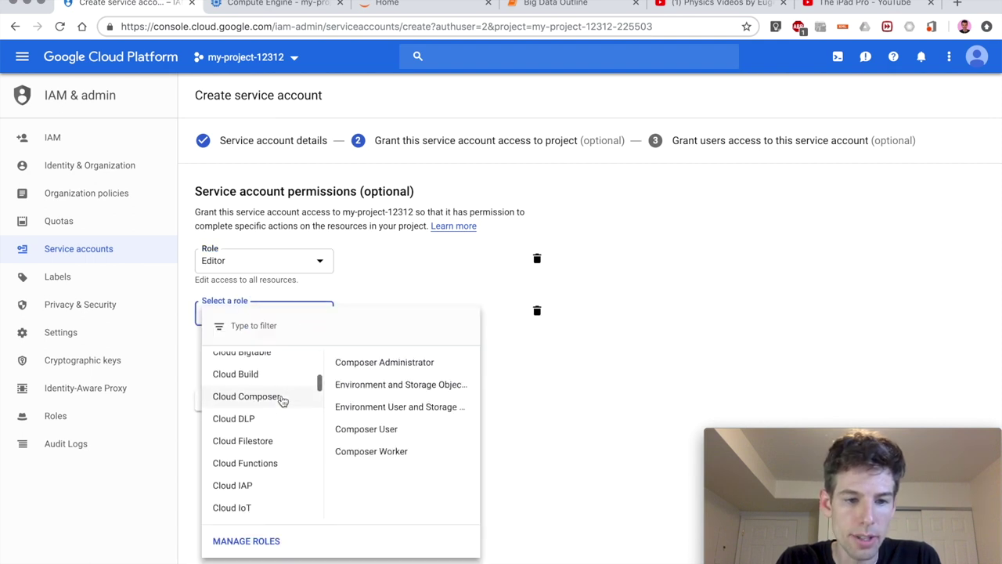
pyautogui.moveTo(400, 371)
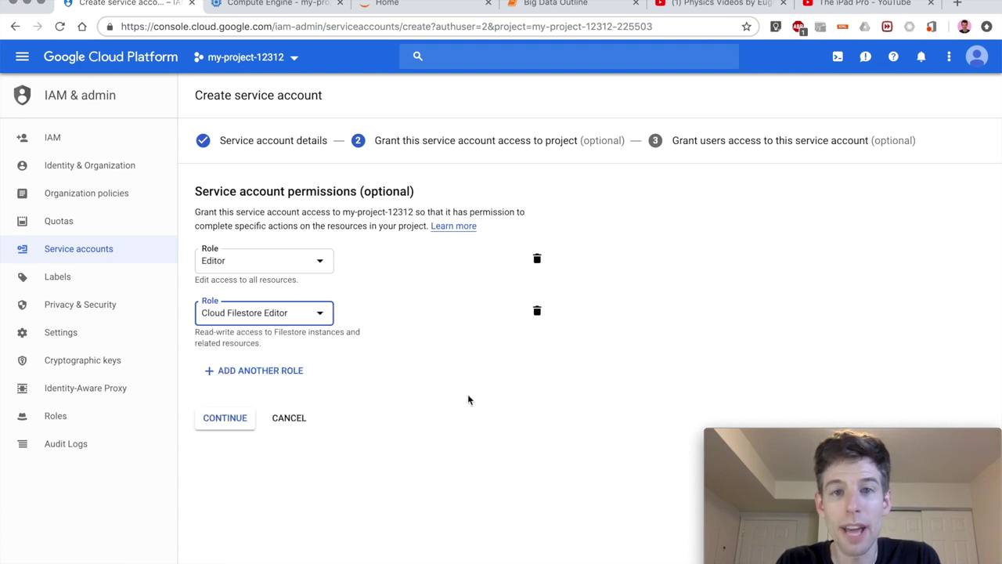
pyautogui.click(225, 421)
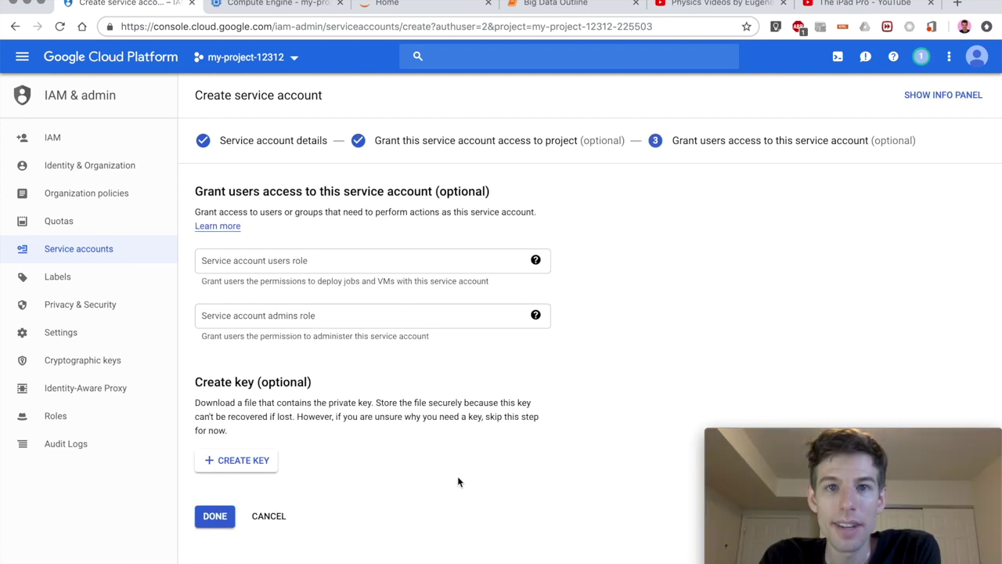
# Create a private key of type JSON for the service account and download it.
pyautogui.moveTo(321, 384); pyautogui.dragTo(195, 394)
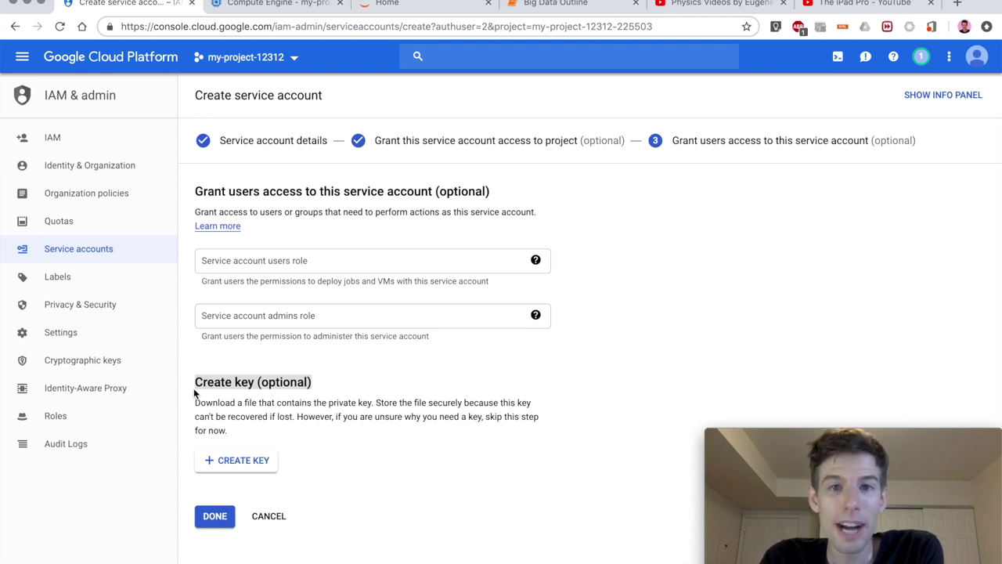
pyautogui.click(225, 468)
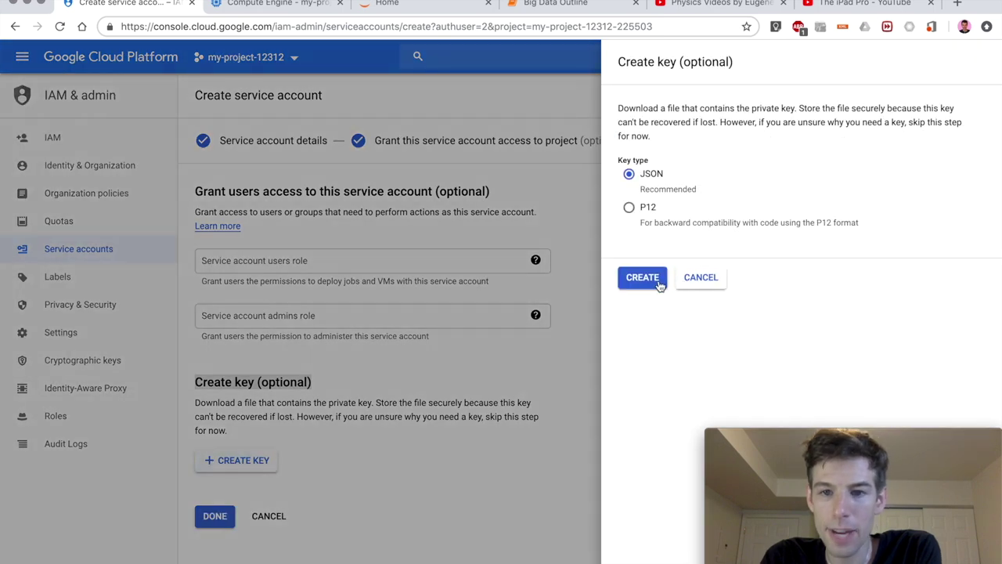
pyautogui.click(643, 278)
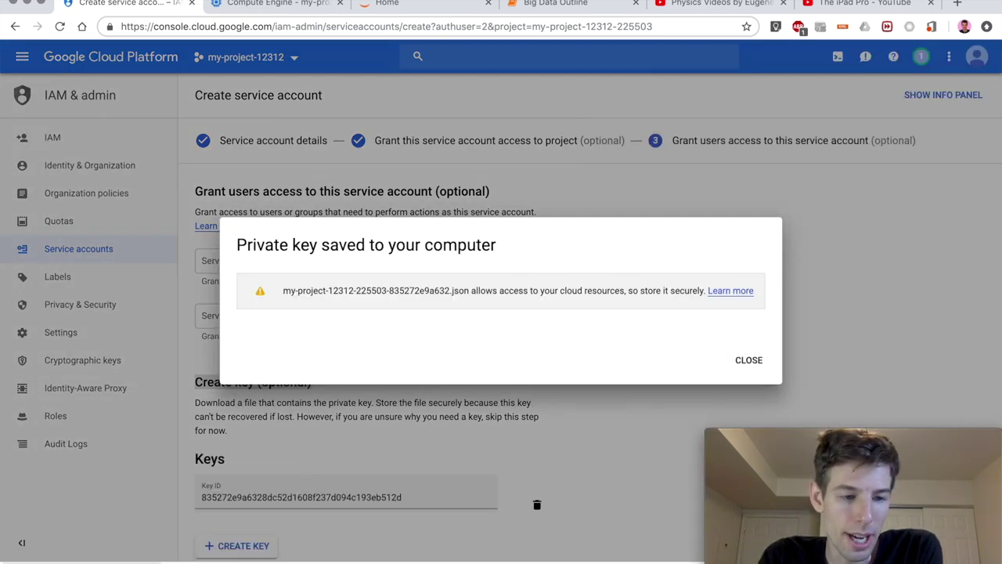
# Switch to the Jupyter home page and upload the newly downloaded JSON key file to the root folder.
pyautogui.click(406, 6)
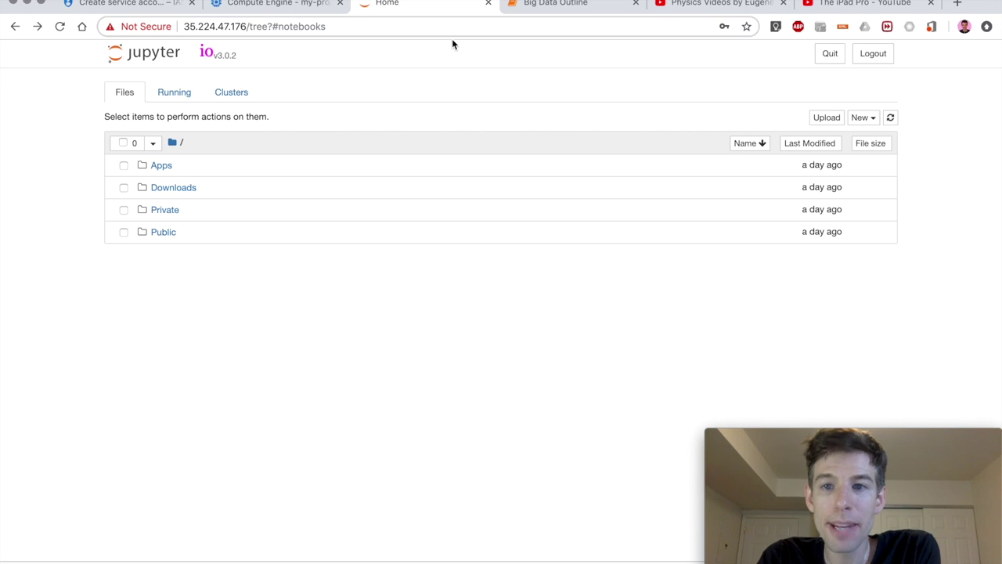
pyautogui.click(827, 118)
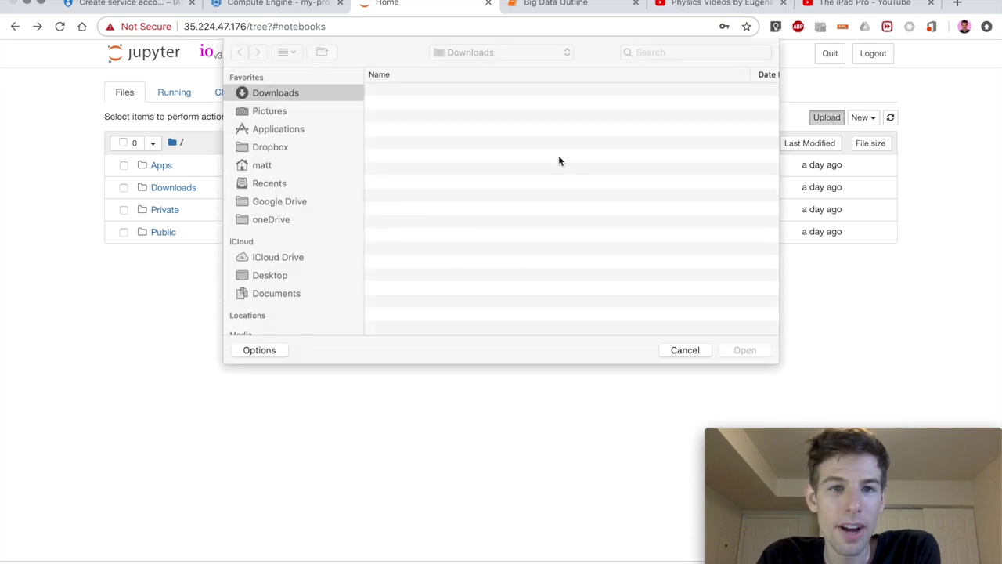
pyautogui.click(476, 92)
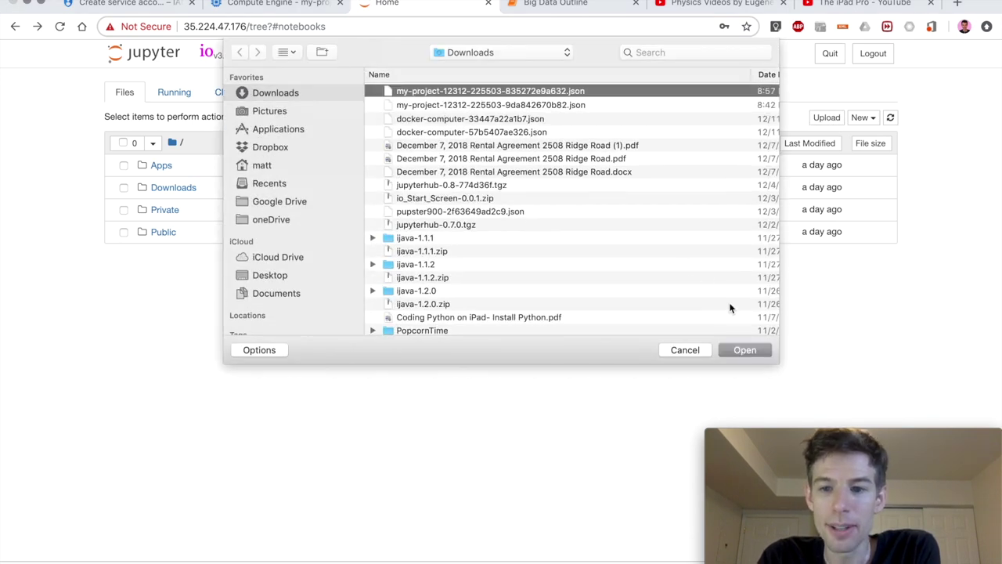
pyautogui.click(744, 351)
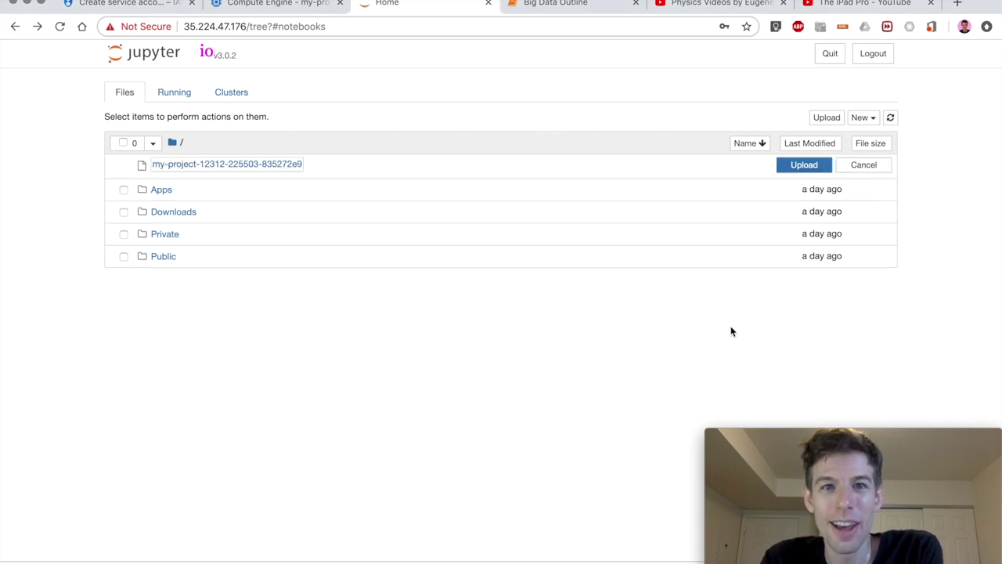
pyautogui.click(804, 165)
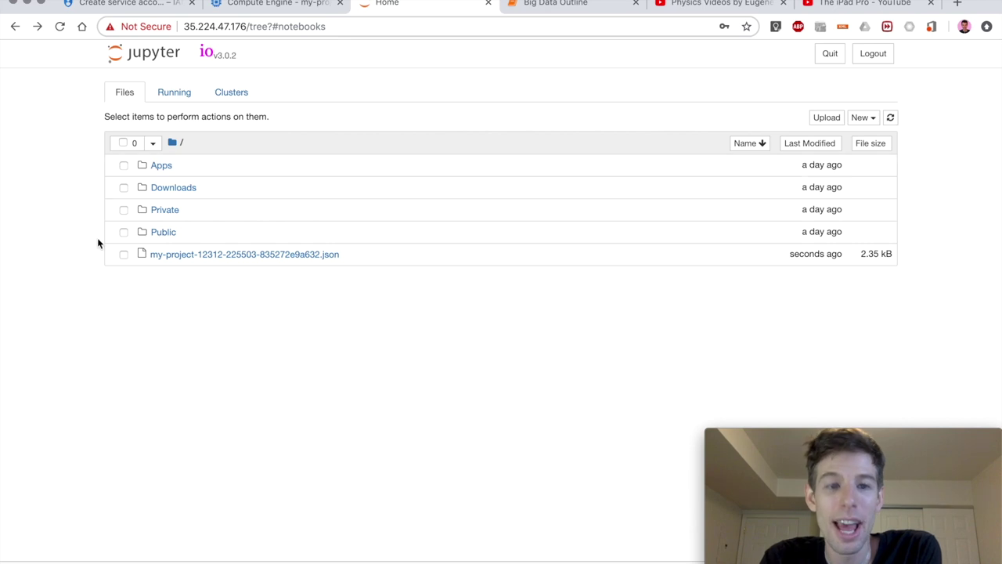
pyautogui.click(163, 232)
pyautogui.click(15, 26)
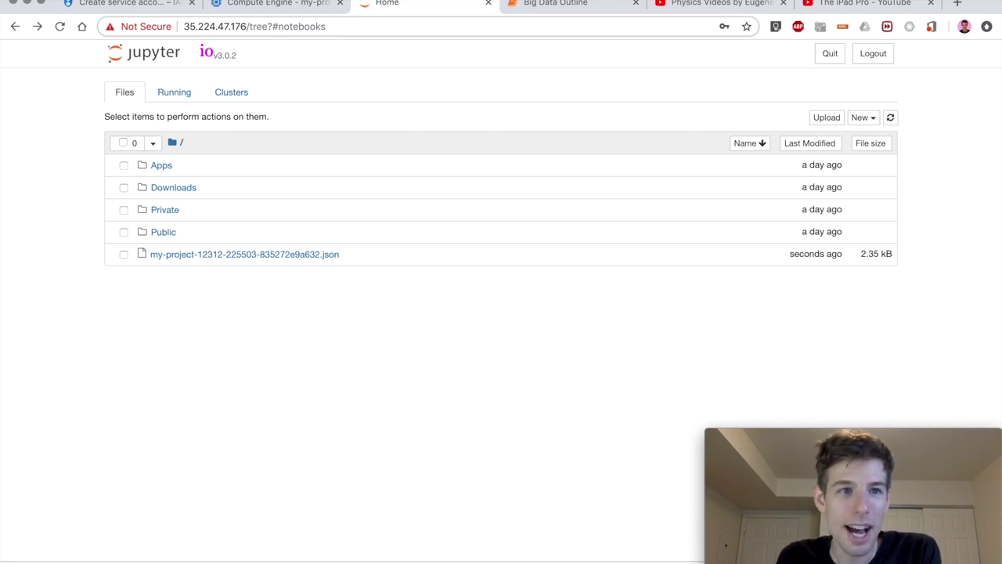
# Switch back to the Google Cloud console, finish creating the service account, and open the Memorystore storage product.
pyautogui.click(126, 4)
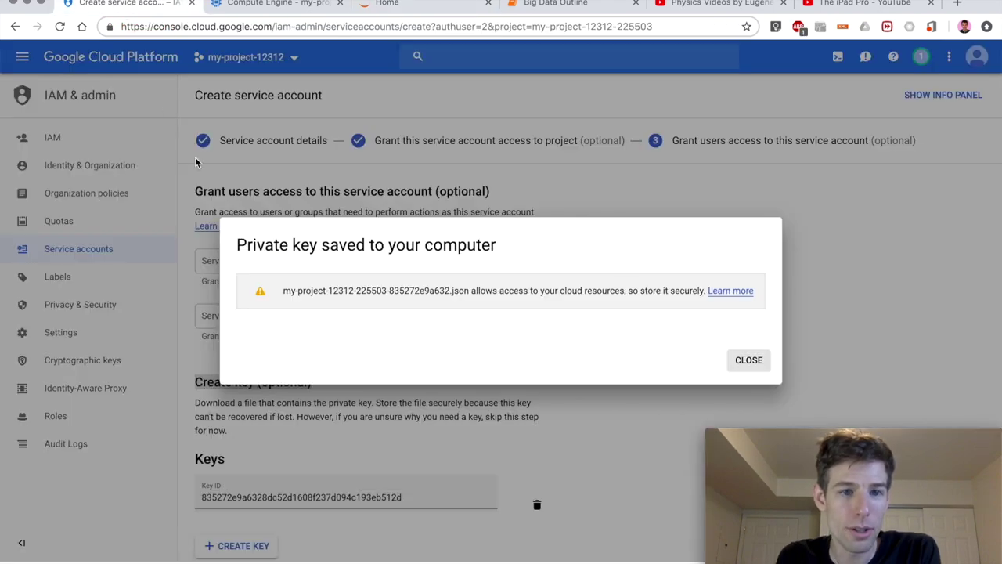
pyautogui.click(728, 361)
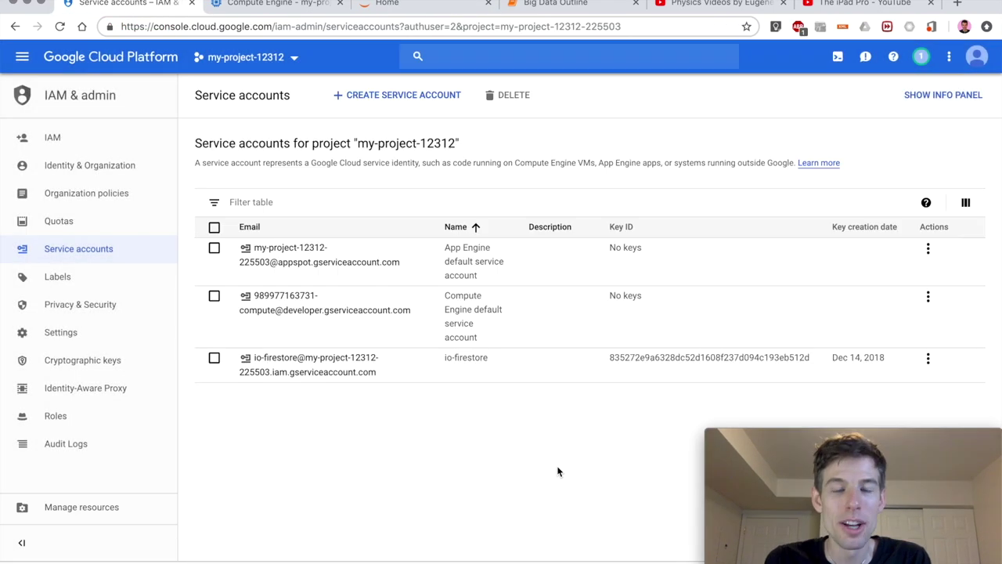
pyautogui.click(22, 68)
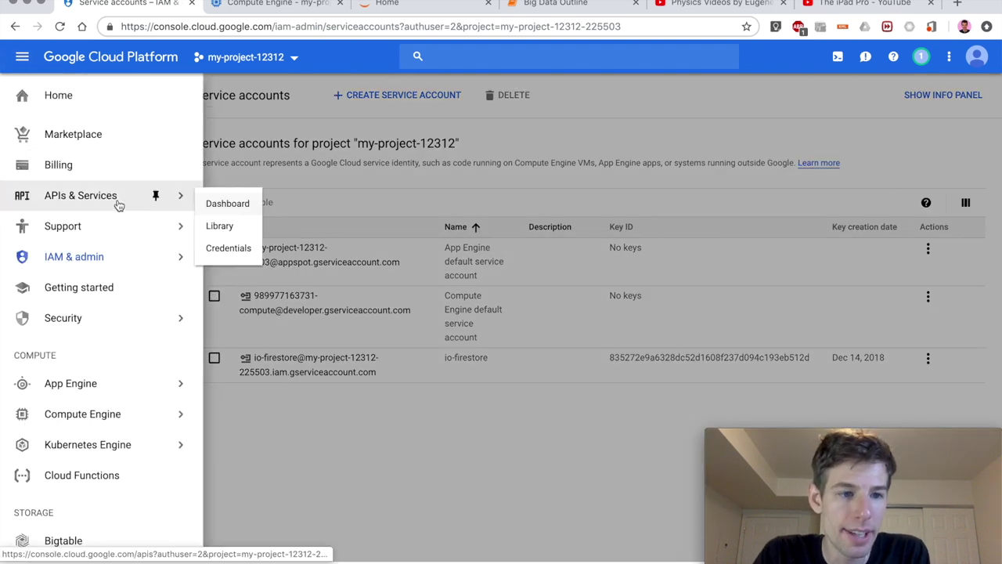
pyautogui.scroll(-4, 117, 204)
pyautogui.scroll(-3, 118, 206)
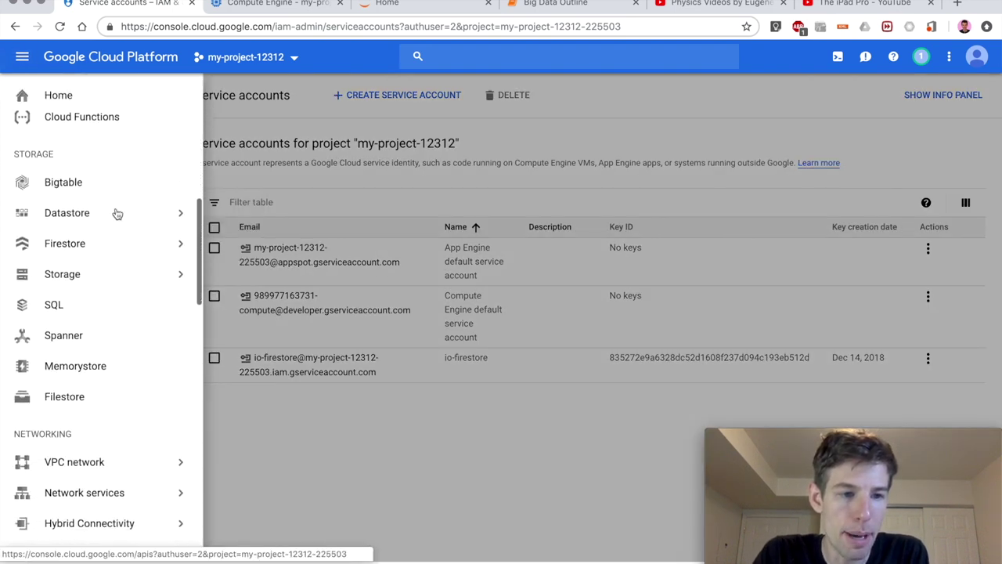
pyautogui.click(78, 363)
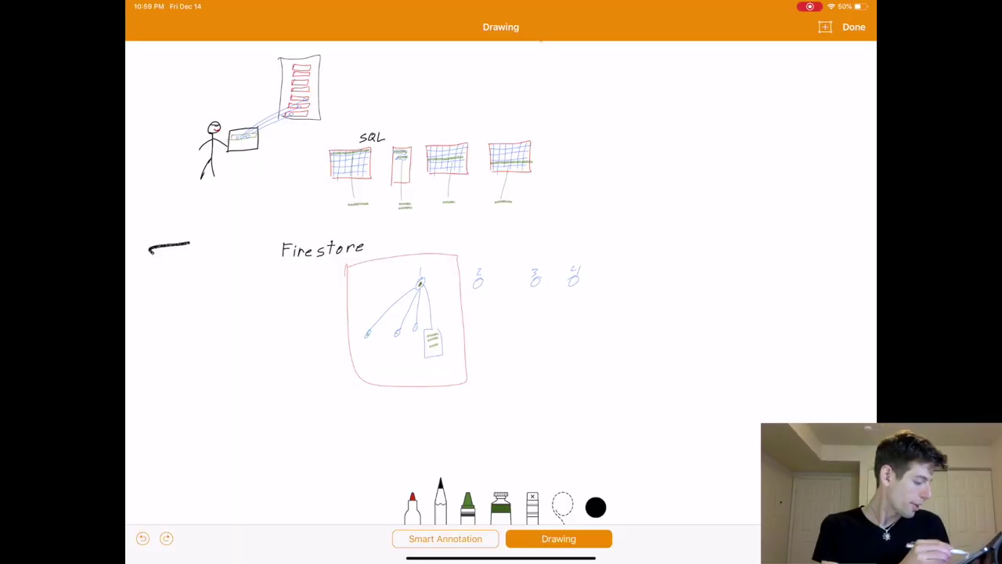
# Switch to the iPad drawing and draw thick black divider lines between the SQL and Firestore sketches and below the Firestore sketch.
pyautogui.moveTo(189, 243); pyautogui.dragTo(872, 214)
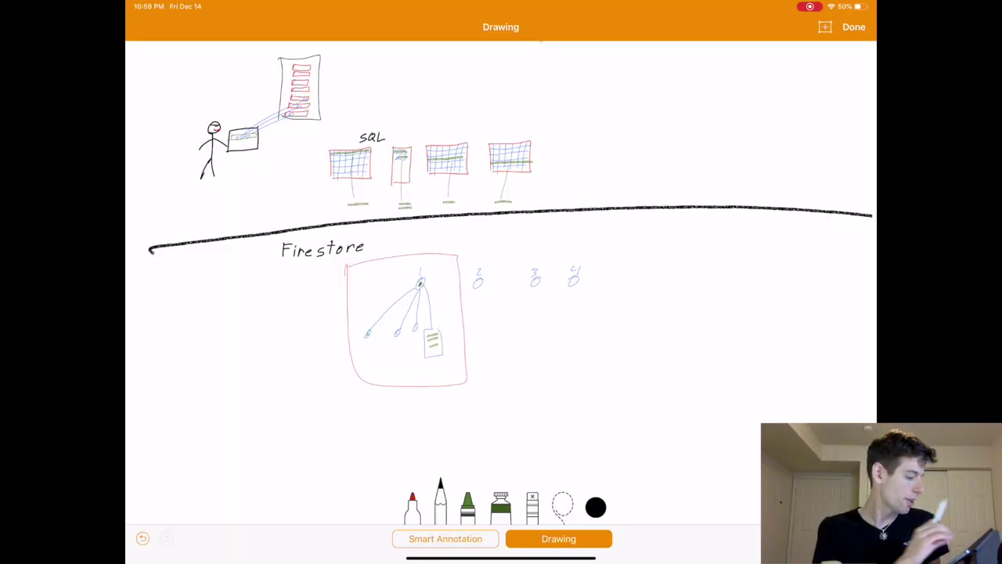
pyautogui.scroll(3, 501, 267)
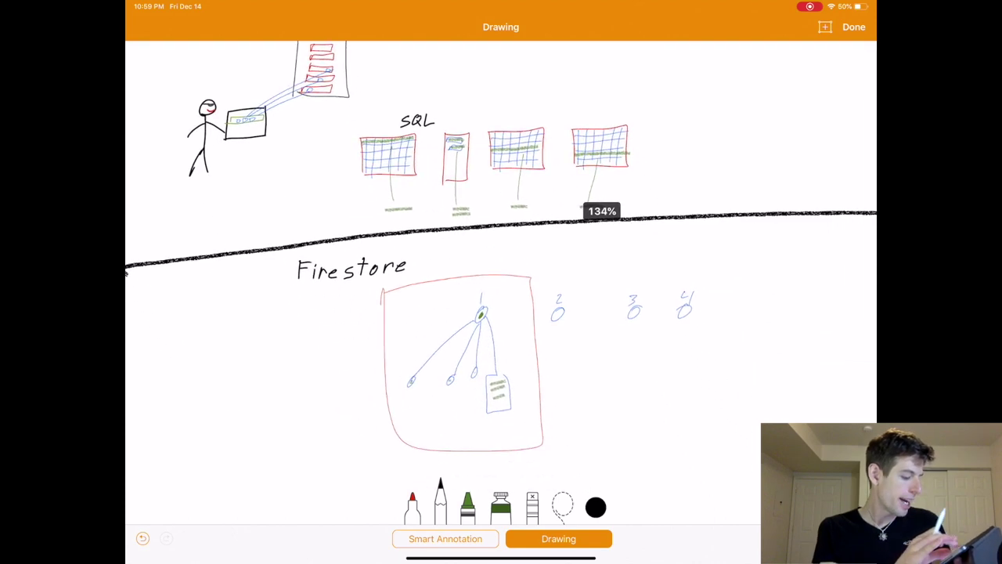
pyautogui.scroll(-3, 502, 266)
pyautogui.scroll(-2, 501, 266)
pyautogui.moveTo(184, 329); pyautogui.dragTo(835, 269)
pyautogui.click(652, 391)
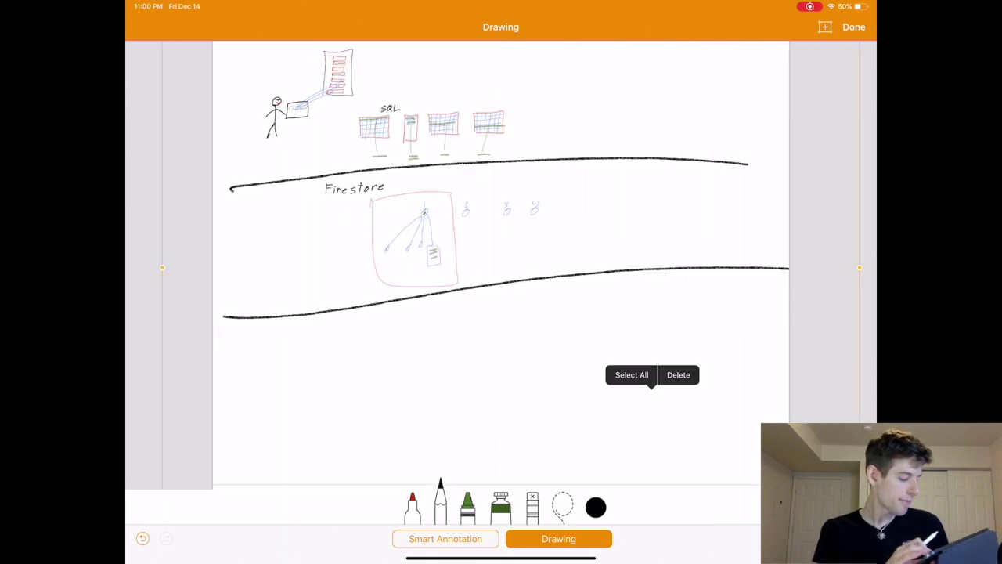
# Handwrite the heading Memory Store in black in the empty area below the lower divider line.
pyautogui.scroll(3, 501, 235)
pyautogui.scroll(-5, 501, 235)
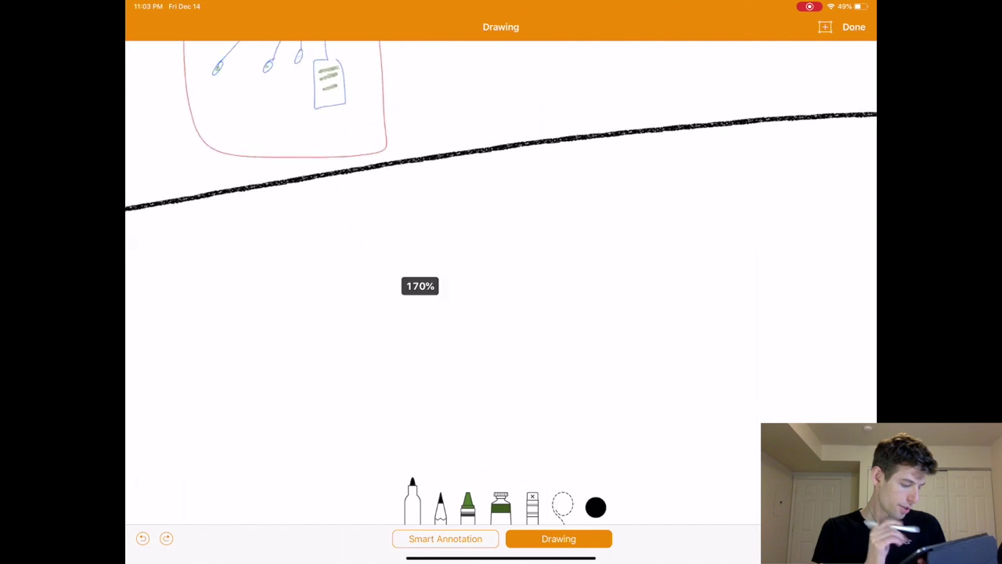
pyautogui.moveTo(404, 241)
pyautogui.mouseDown()
pyautogui.moveTo(429, 202)
pyautogui.moveTo(430, 235)
pyautogui.mouseUp()
pyautogui.moveTo(442, 222)
pyautogui.mouseDown()
pyautogui.moveTo(456, 230)
pyautogui.moveTo(477, 213)
pyautogui.moveTo(490, 228)
pyautogui.moveTo(527, 209)
pyautogui.mouseUp()
pyautogui.moveTo(536, 206); pyautogui.dragTo(535, 244)
pyautogui.moveTo(594, 183)
pyautogui.mouseDown()
pyautogui.moveTo(576, 211)
pyautogui.moveTo(603, 213)
pyautogui.moveTo(617, 194)
pyautogui.mouseUp()
pyautogui.moveTo(629, 193); pyautogui.dragTo(681, 206)
# Draw a small black square beneath the Memory Store heading and label it io.
pyautogui.moveTo(414, 219)
pyautogui.mouseDown()
pyautogui.moveTo(469, 214)
pyautogui.moveTo(403, 265)
pyautogui.mouseUp()
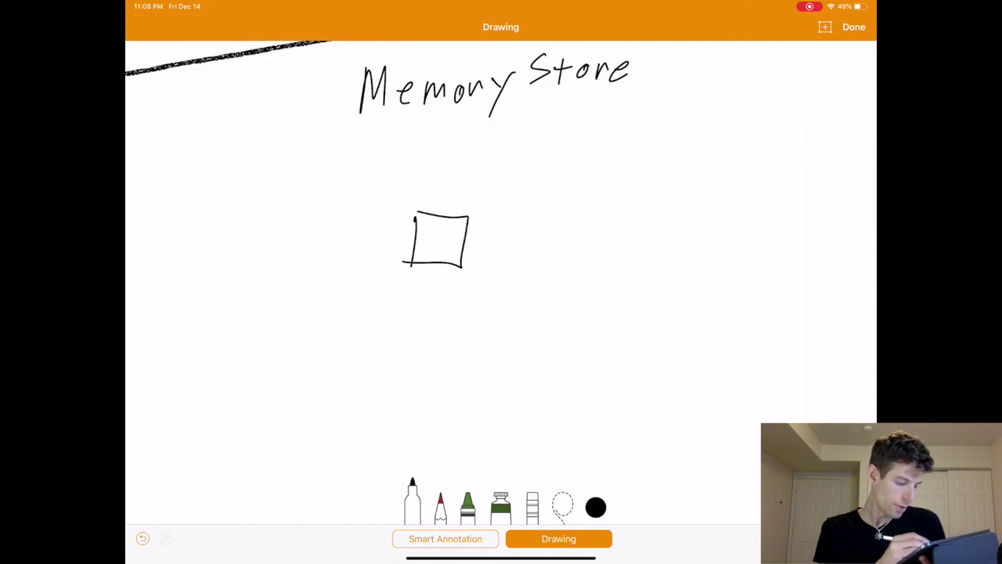
pyautogui.click(440, 176)
pyautogui.moveTo(433, 186)
pyautogui.mouseDown()
pyautogui.moveTo(435, 206)
pyautogui.moveTo(450, 191)
pyautogui.mouseUp()
# Draw a tall black rectangle beside the io square, a red arrow from the square to it, and a red scribble above it.
pyautogui.moveTo(676, 148)
pyautogui.mouseDown()
pyautogui.moveTo(631, 399)
pyautogui.moveTo(743, 300)
pyautogui.moveTo(607, 382)
pyautogui.mouseUp()
pyautogui.click(440, 505)
pyautogui.moveTo(445, 246)
pyautogui.mouseDown()
pyautogui.moveTo(506, 230)
pyautogui.moveTo(667, 252)
pyautogui.moveTo(632, 260)
pyautogui.mouseUp()
pyautogui.moveTo(690, 137)
pyautogui.mouseDown()
pyautogui.moveTo(722, 116)
pyautogui.moveTo(720, 136)
pyautogui.mouseUp()
# Erase the tall rectangle, the red arrow and the red scribble, keeping the io square.
pyautogui.click(533, 505)
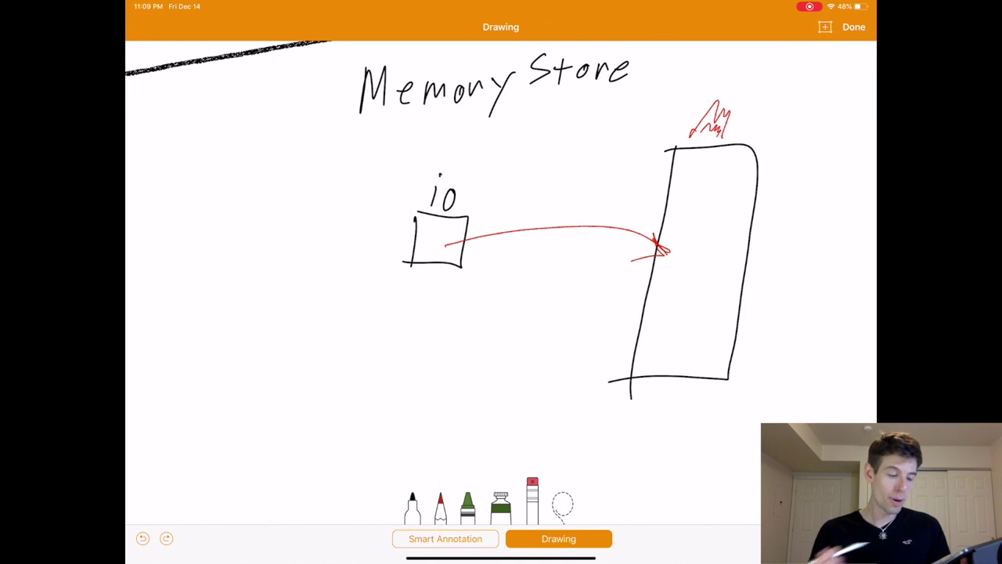
pyautogui.moveTo(746, 329); pyautogui.dragTo(742, 258)
pyautogui.moveTo(564, 232); pyautogui.dragTo(533, 229)
pyautogui.moveTo(652, 314); pyautogui.dragTo(647, 259)
pyautogui.moveTo(697, 129); pyautogui.dragTo(720, 117)
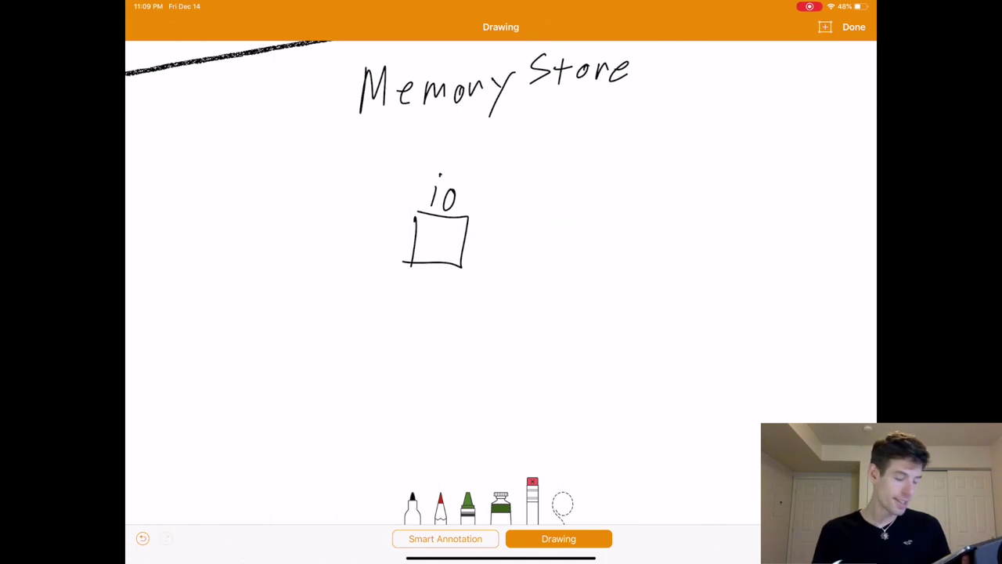
# Draw a long, narrow blue bar directly beneath the io square, extending well past it.
pyautogui.moveTo(400, 273)
pyautogui.mouseDown()
pyautogui.moveTo(736, 260)
pyautogui.moveTo(645, 276)
pyautogui.moveTo(738, 275)
pyautogui.mouseUp()
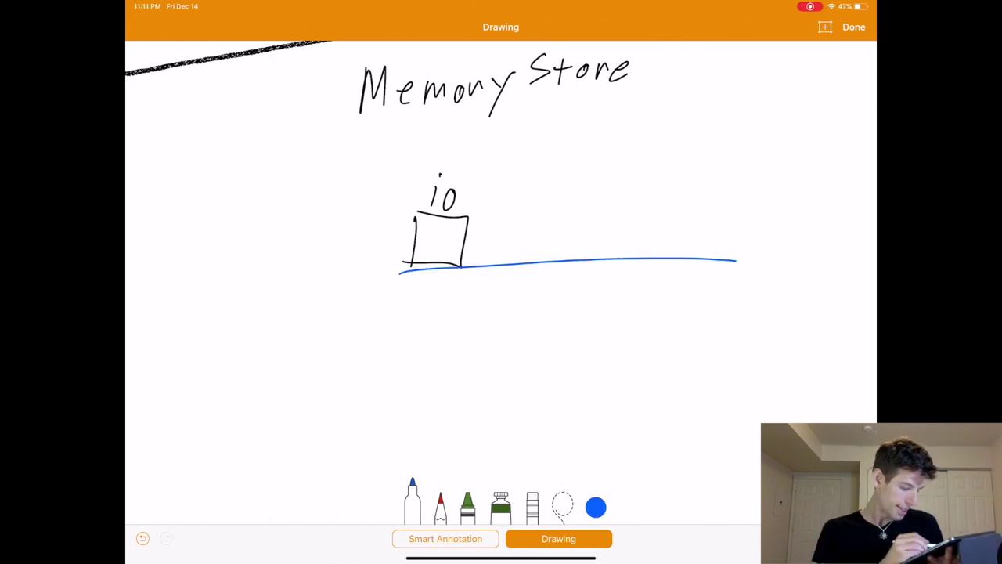
pyautogui.moveTo(406, 267); pyautogui.dragTo(407, 290)
pyautogui.moveTo(734, 262); pyautogui.dragTo(734, 276)
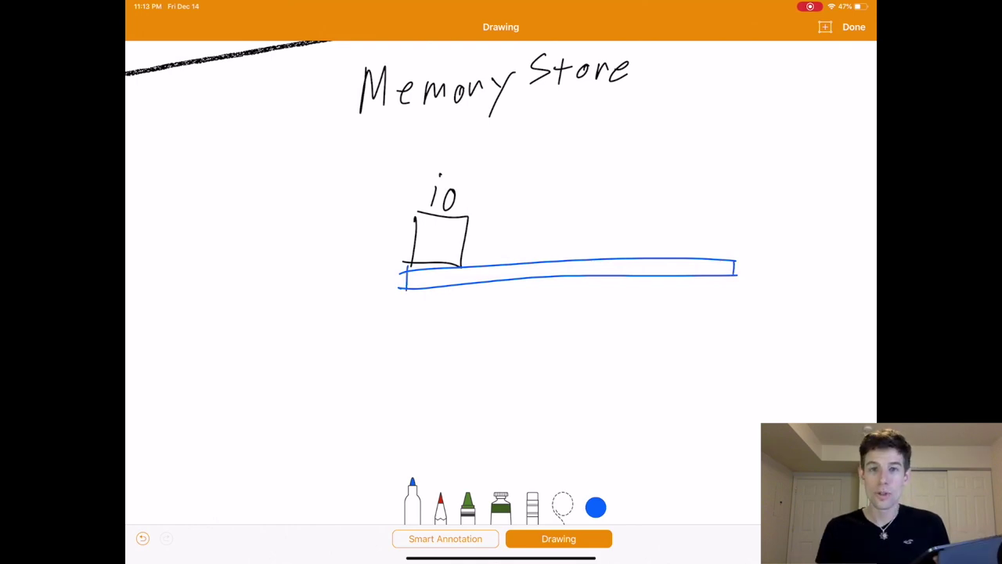